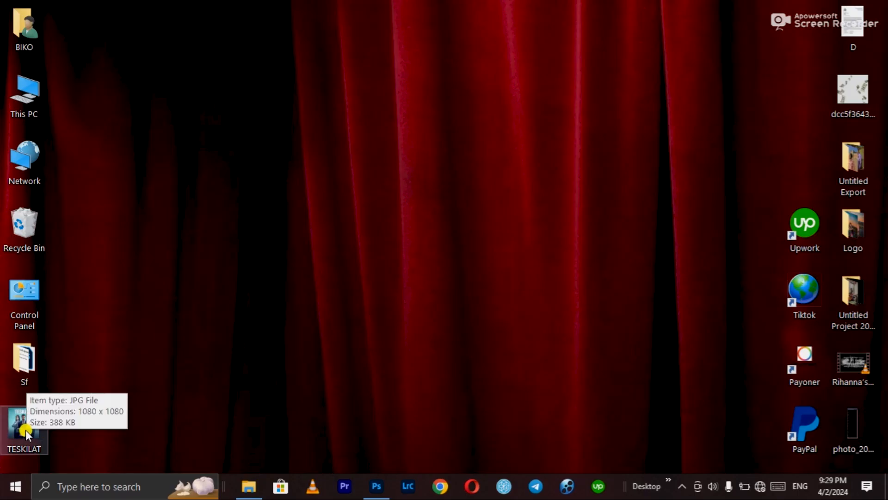
Open the TESKILAT image from the desktop in Photoshop and duplicate its Background layer
left_click_drag(26, 432, 549, 341)
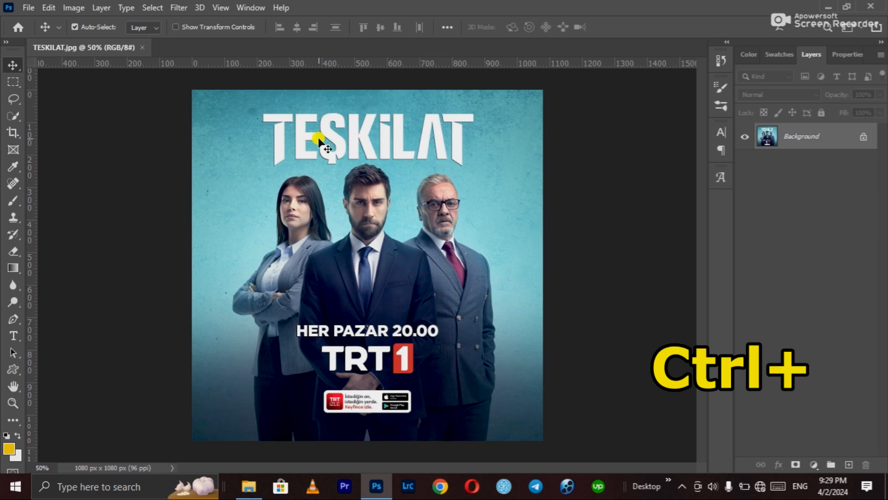
key("ctrl")
key("ctrl+plus")
key("ctrl+plus")
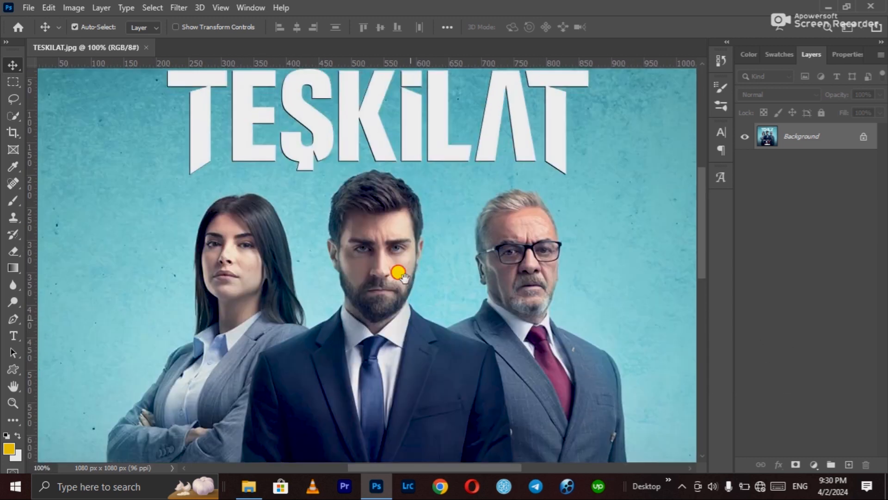
left_click_drag(398, 266, 395, 324)
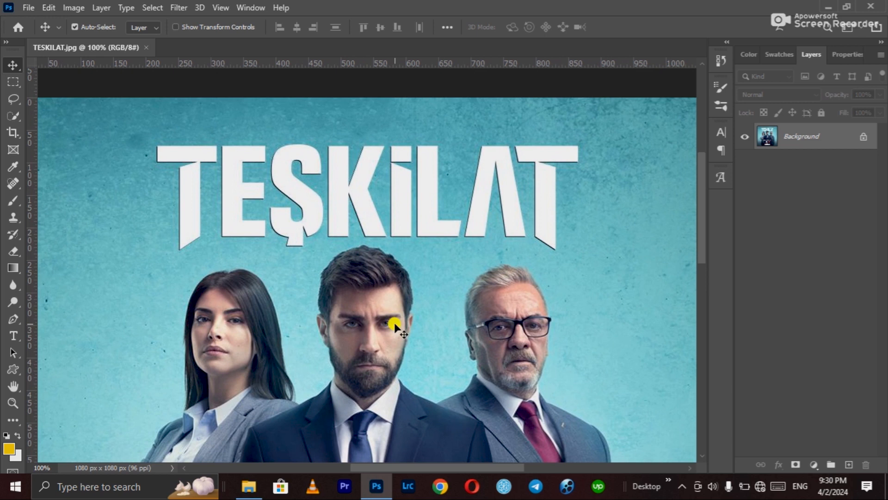
key("ctrl+plus")
left_click_drag(283, 218, 382, 310)
left_click_drag(156, 241, 299, 211)
key("ctrl+plus")
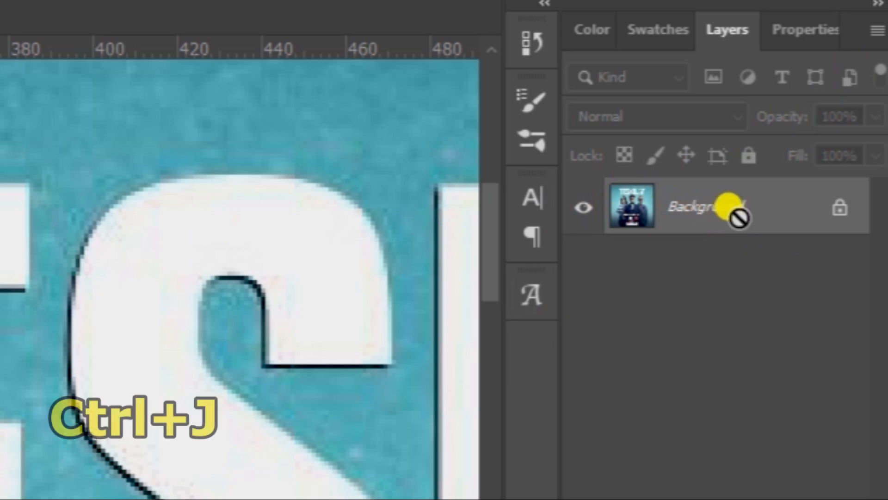
key("ctrl+j")
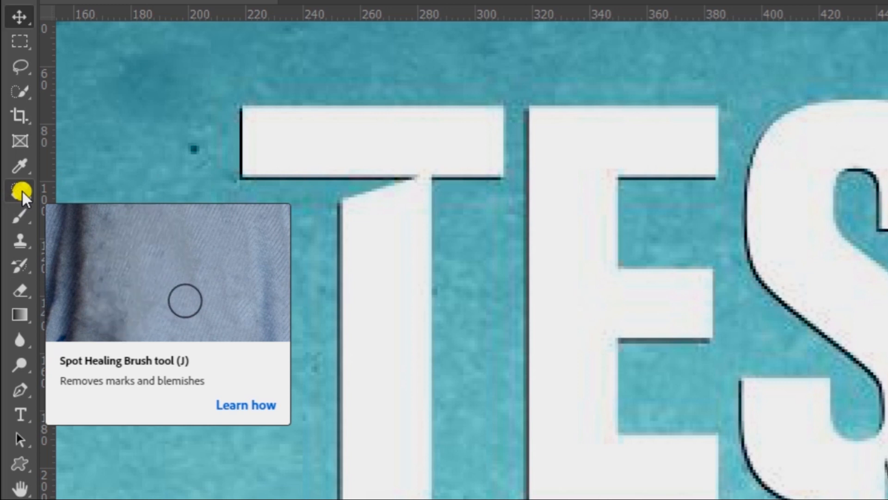
Activate the Spot Healing Brush tool and set its blending mode to Normal
right_click(22, 190)
left_click(65, 190)
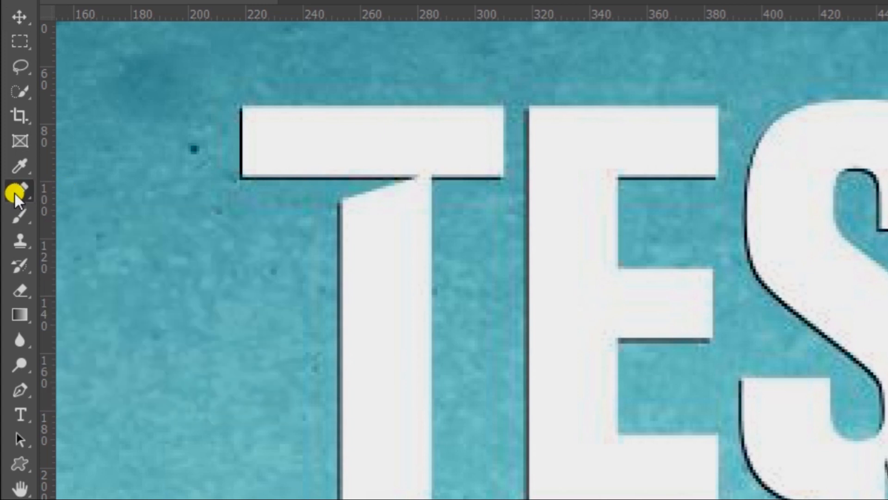
right_click(14, 193)
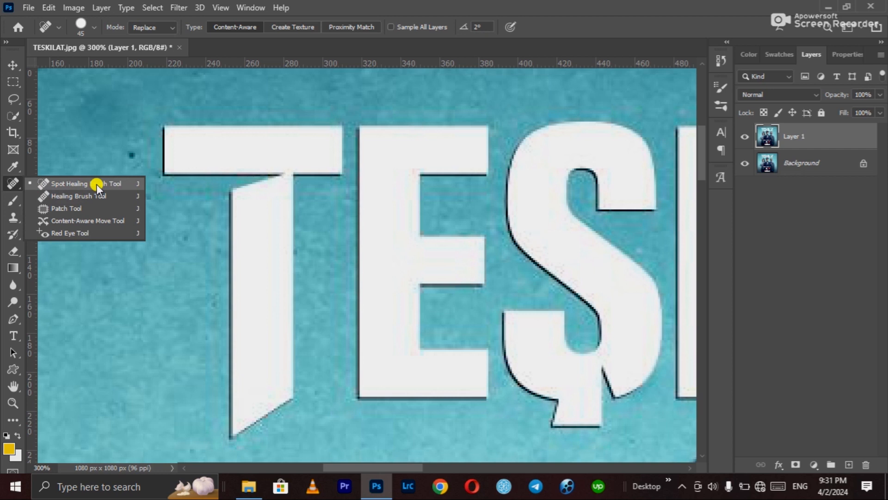
left_click(96, 185)
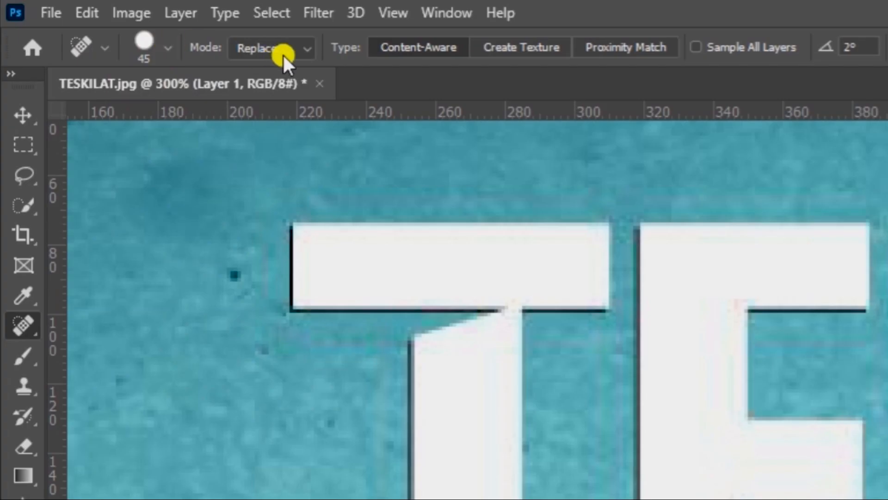
left_click(283, 53)
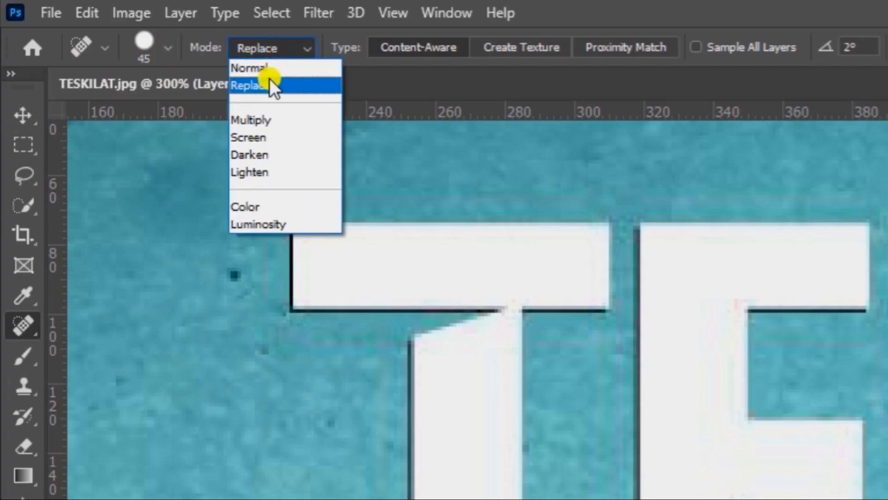
left_click(282, 65)
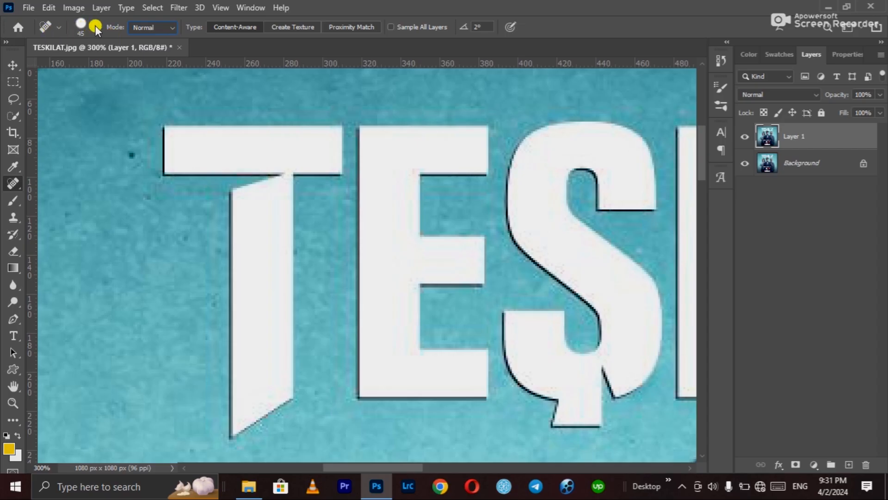
Set the healing brush size to 76 px and lower its hardness to soften the edge
left_click(95, 26)
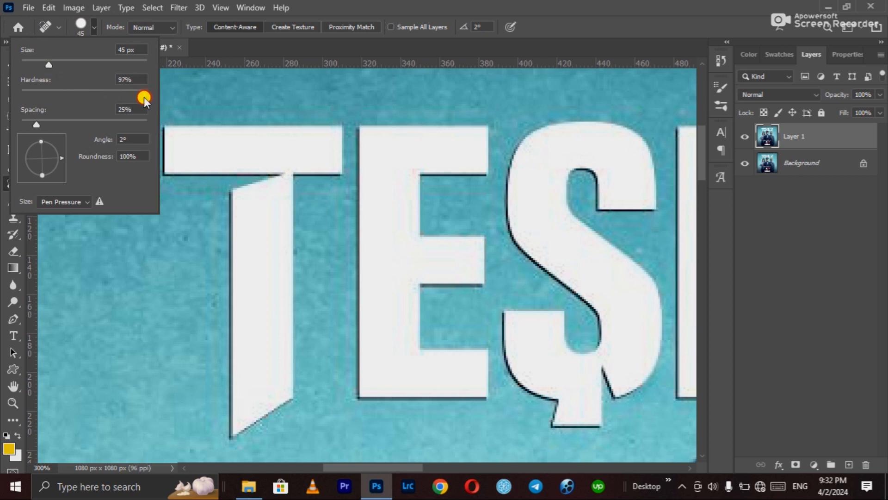
left_click_drag(143, 96, 109, 95)
left_click_drag(115, 95, 97, 98)
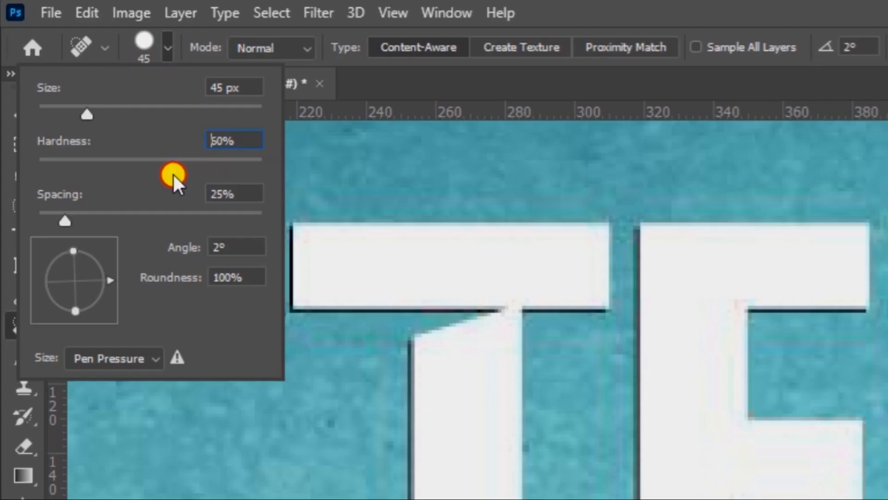
left_click_drag(173, 175, 161, 176)
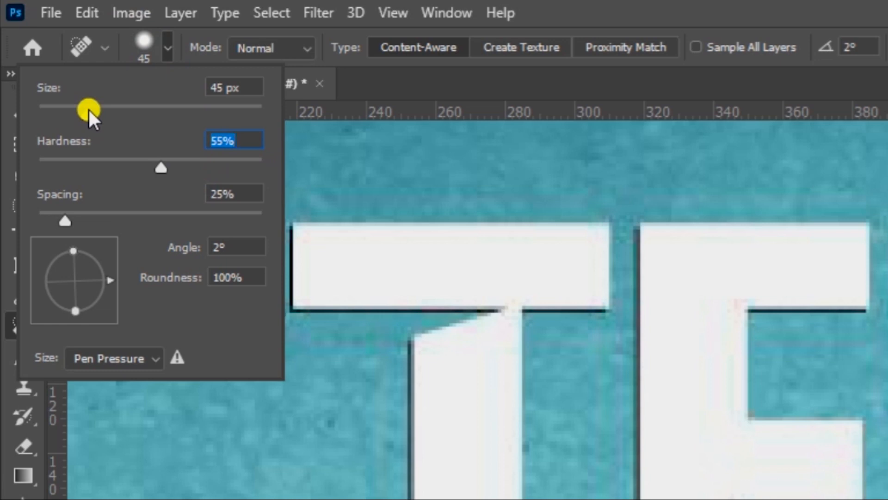
left_click_drag(88, 108, 122, 108)
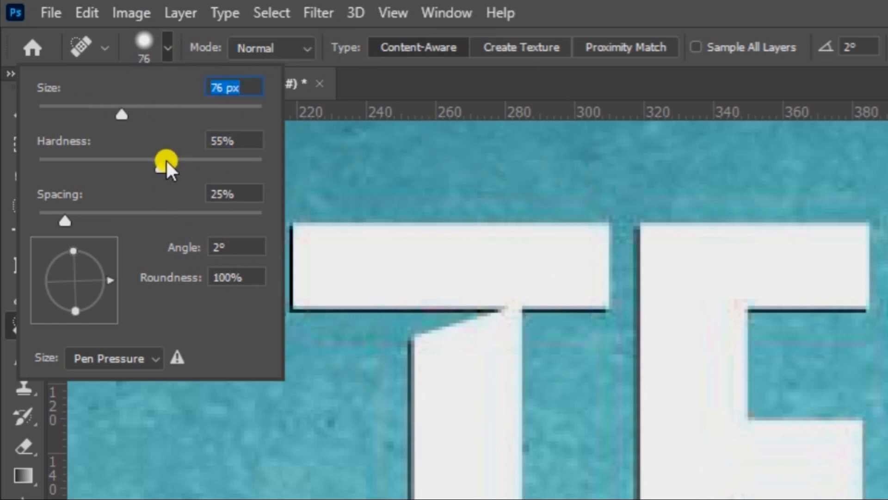
left_click_drag(163, 160, 154, 163)
left_click(411, 96)
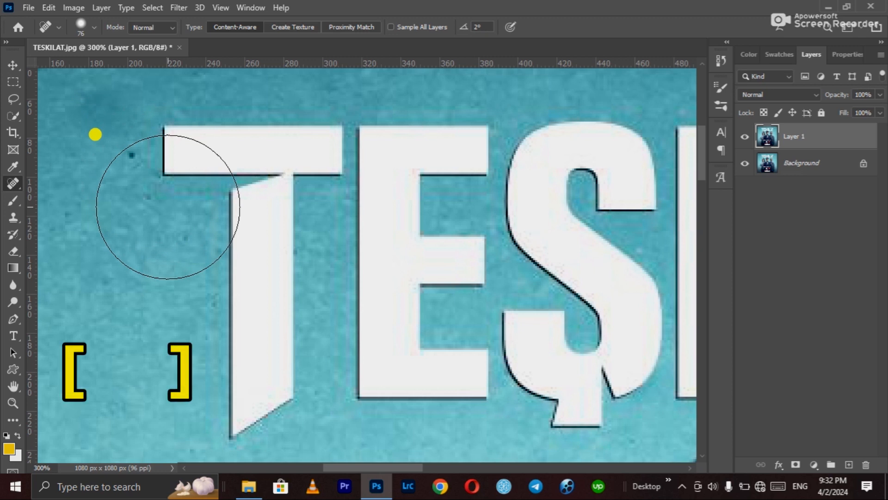
Reduce the healing brush size to 35 px
key("bracketleft")
key("bracketleft")
key("bracketleft")
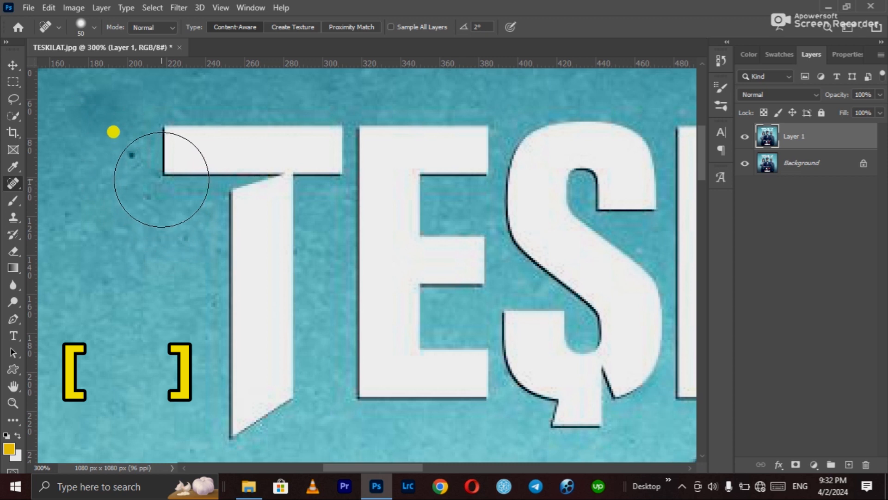
key("bracketright")
key("bracketright")
key("bracketleft")
key("bracketleft")
key("bracketleft")
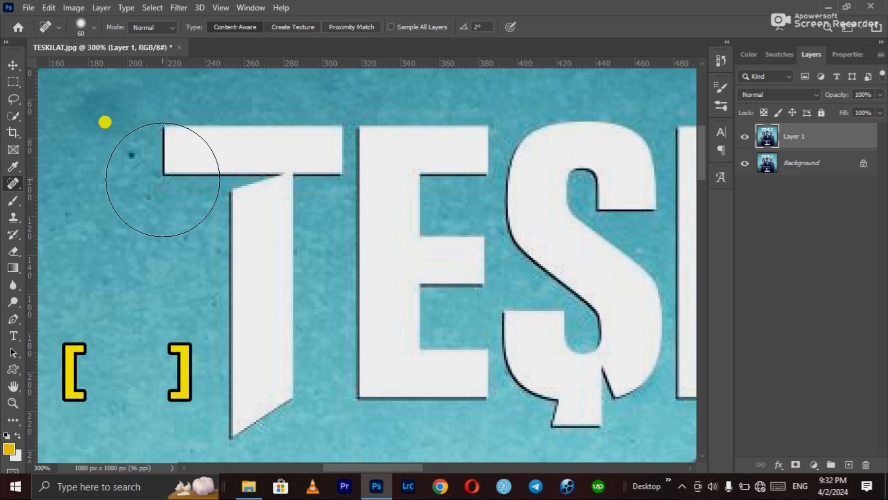
key("bracketleft")
key("bracketleft")
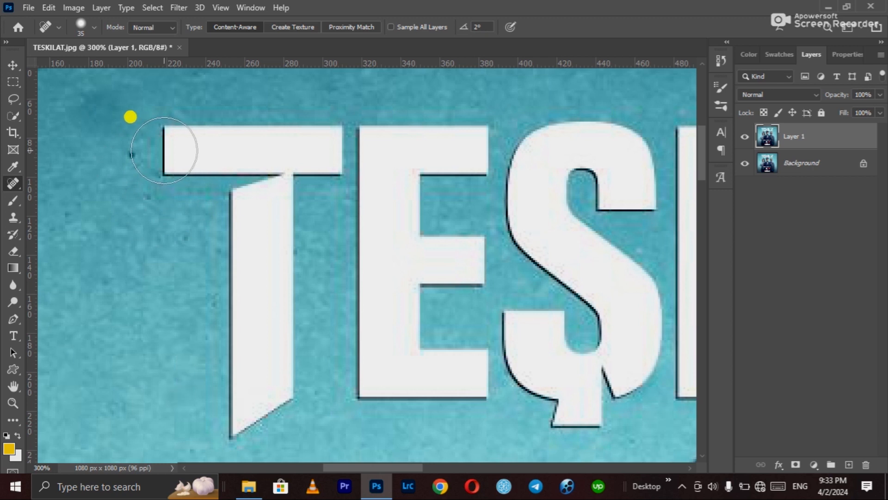
Heal away the letter T of the title and its leftover light streak, adjusting the brush size between strokes
mouse_move(164, 150)
left_mouse_down()
mouse_move(303, 156)
mouse_move(361, 139)
left_mouse_up()
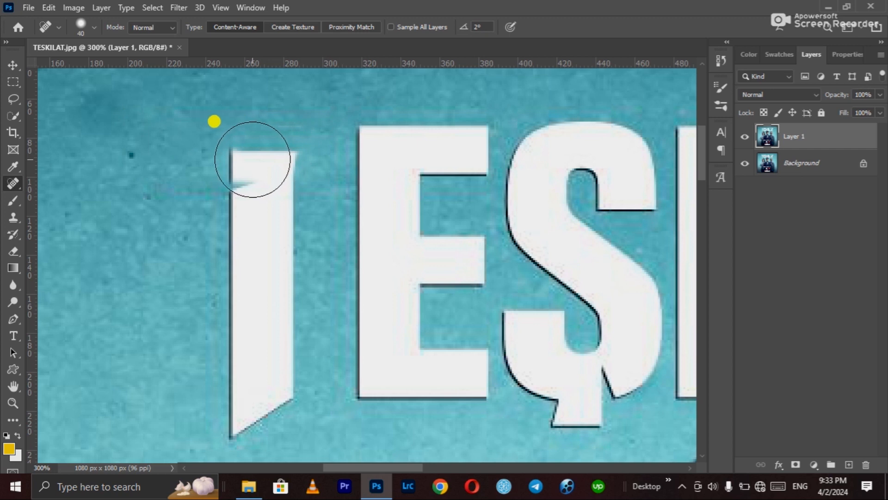
key("bracketright")
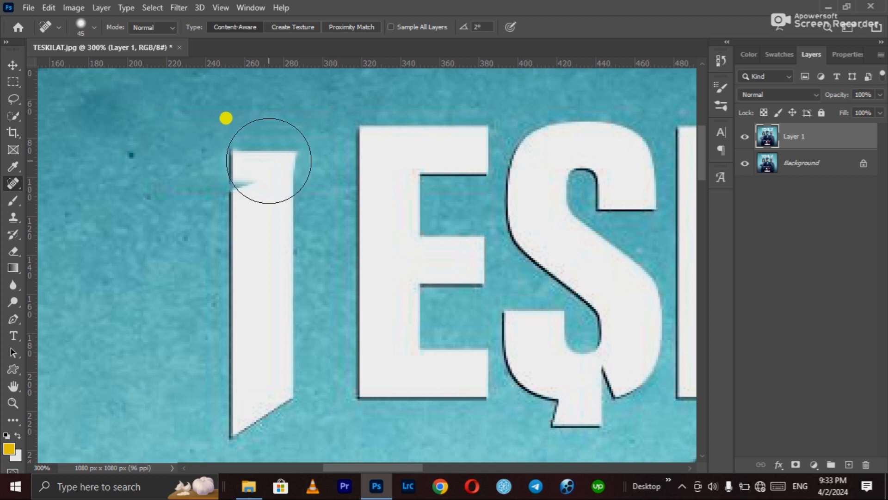
left_click_drag(262, 161, 253, 428)
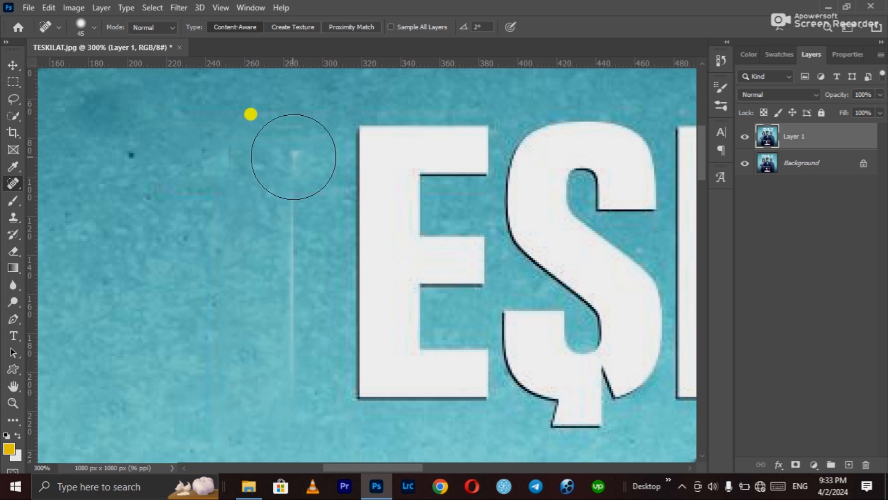
key("bracketleft")
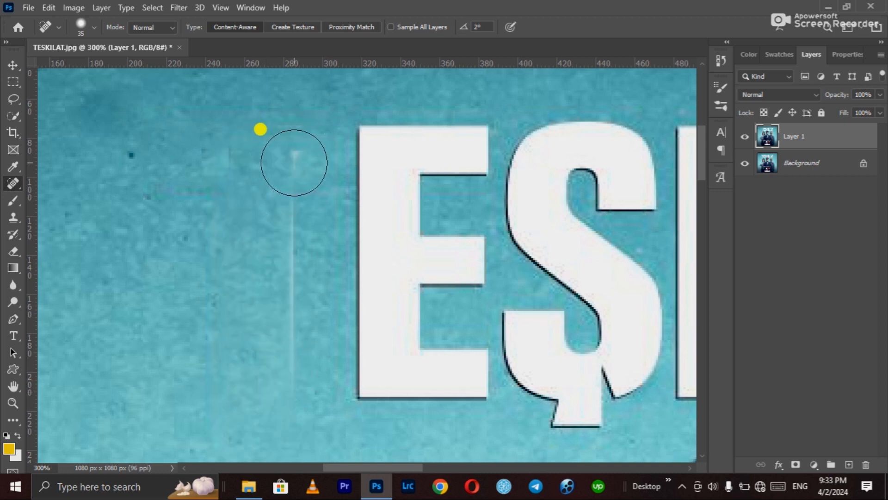
left_click_drag(261, 113, 258, 334)
left_click_drag(245, 170, 225, 300)
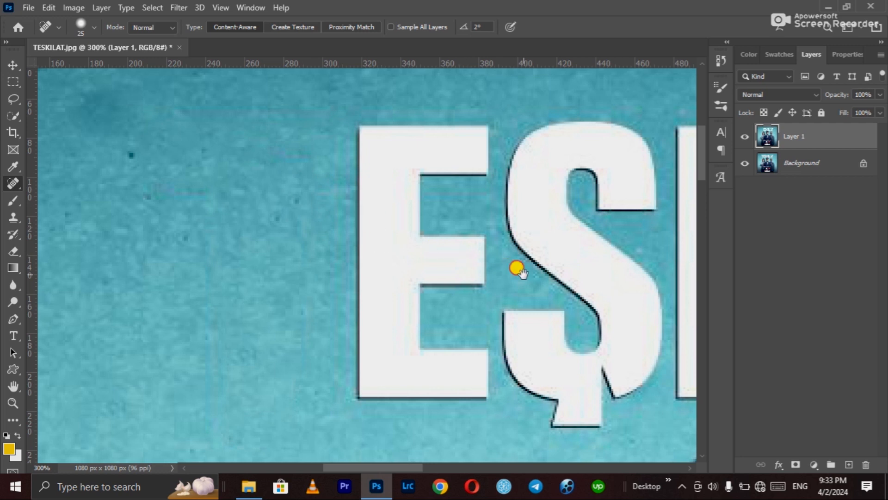
Remove the letter E of the title with healing strokes, using a 40 px brush for the remaining fragments
left_click_drag(517, 268, 266, 266)
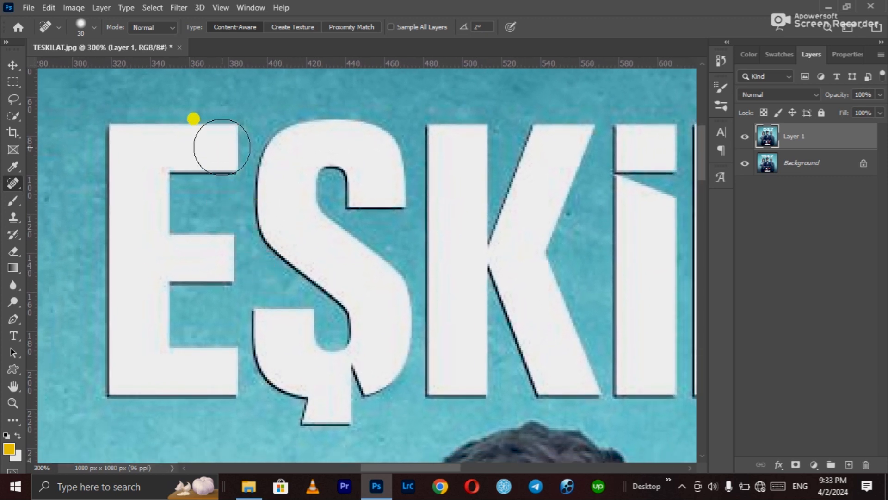
mouse_move(222, 151)
left_mouse_down()
mouse_move(95, 151)
mouse_move(131, 260)
mouse_move(120, 373)
mouse_move(127, 373)
left_mouse_up()
mouse_move(129, 374)
left_mouse_down()
mouse_move(216, 368)
mouse_move(221, 377)
left_mouse_up()
left_click(222, 379)
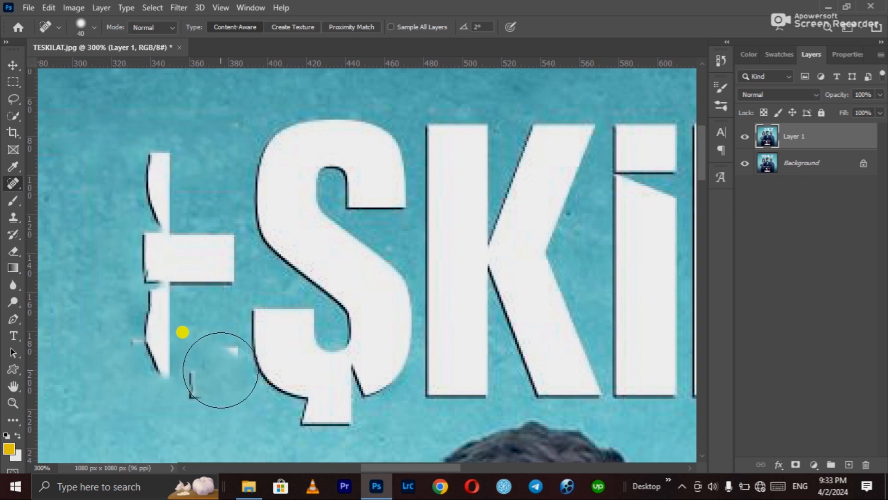
left_click(221, 370)
mouse_move(167, 372)
left_mouse_down()
mouse_move(170, 173)
mouse_move(167, 185)
left_mouse_up()
left_click(158, 177)
left_click(209, 265)
left_click(222, 264)
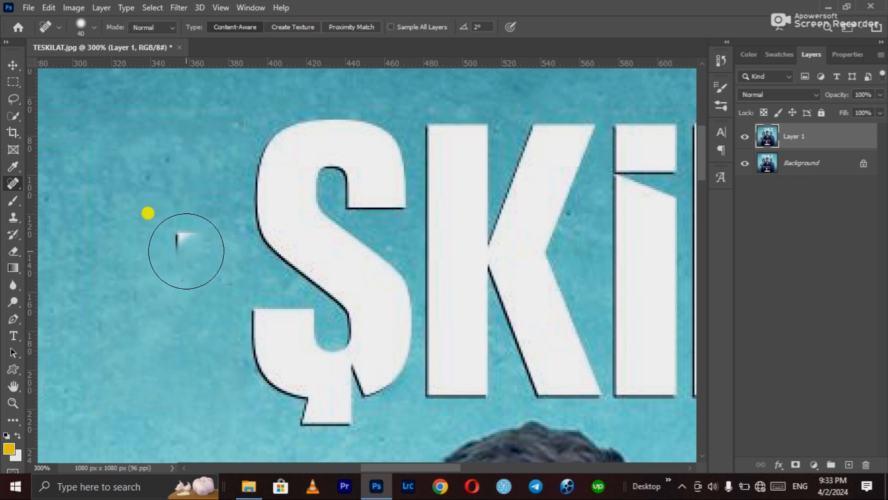
left_click(190, 256)
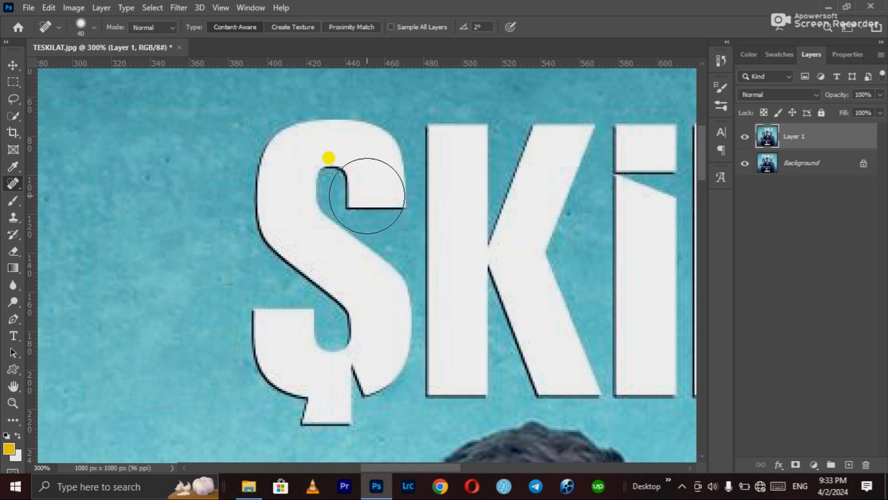
Paint over the letter Ş of the title and its remaining white fragments with the 40 px healing brush
mouse_move(369, 188)
left_mouse_down()
mouse_move(371, 148)
mouse_move(332, 130)
mouse_move(271, 152)
mouse_move(268, 192)
mouse_move(362, 300)
mouse_move(372, 356)
mouse_move(319, 361)
mouse_move(288, 308)
mouse_move(273, 339)
mouse_move(303, 394)
mouse_move(334, 417)
mouse_move(393, 323)
mouse_move(391, 294)
mouse_move(334, 271)
left_mouse_up()
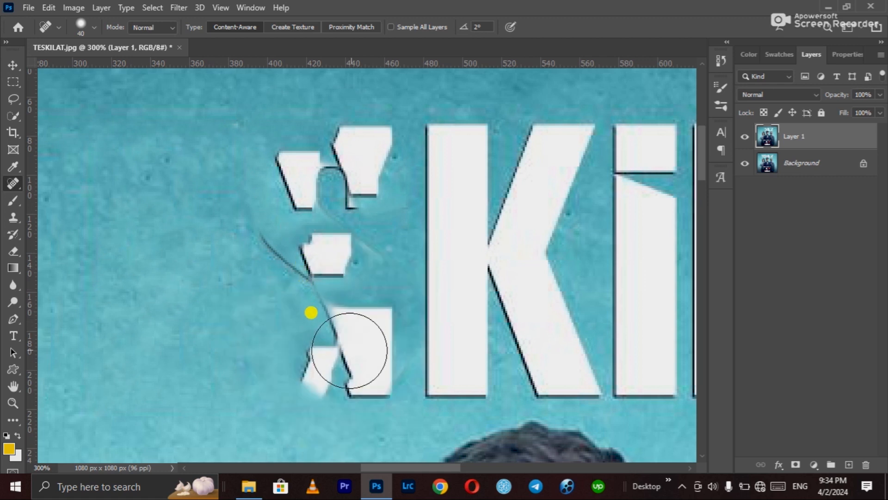
left_click(314, 374)
left_click_drag(314, 374, 346, 320)
left_click_drag(366, 381, 373, 318)
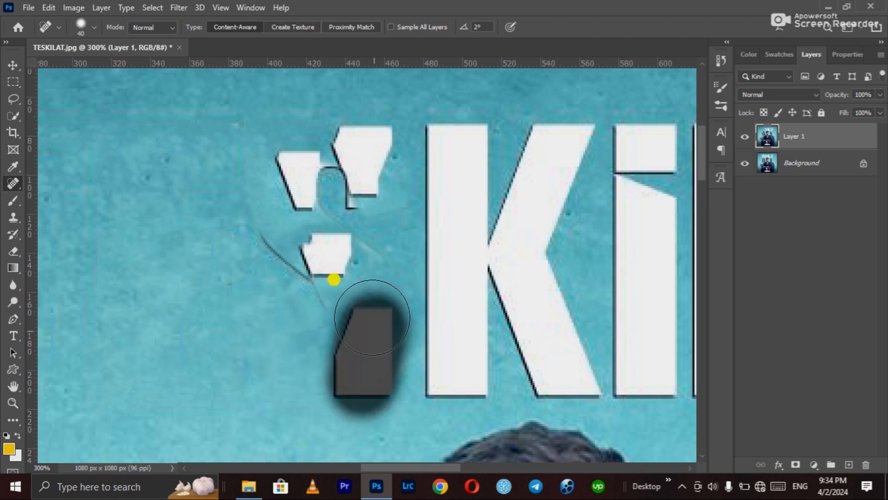
mouse_move(328, 374)
left_mouse_down()
mouse_move(333, 357)
mouse_move(361, 376)
mouse_move(343, 387)
left_mouse_up()
mouse_move(309, 275)
left_mouse_down()
mouse_move(279, 246)
mouse_move(298, 250)
left_mouse_up()
left_click_drag(335, 255, 326, 251)
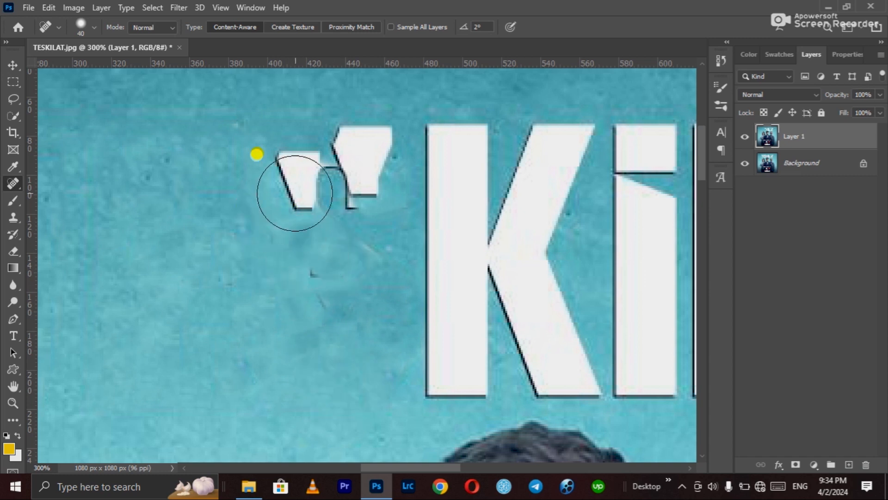
mouse_move(296, 191)
left_mouse_down()
mouse_move(344, 138)
mouse_move(357, 190)
left_mouse_up()
left_click(363, 139)
Heal the small dark and light traces left in the background where the Ş stood
left_click(347, 236)
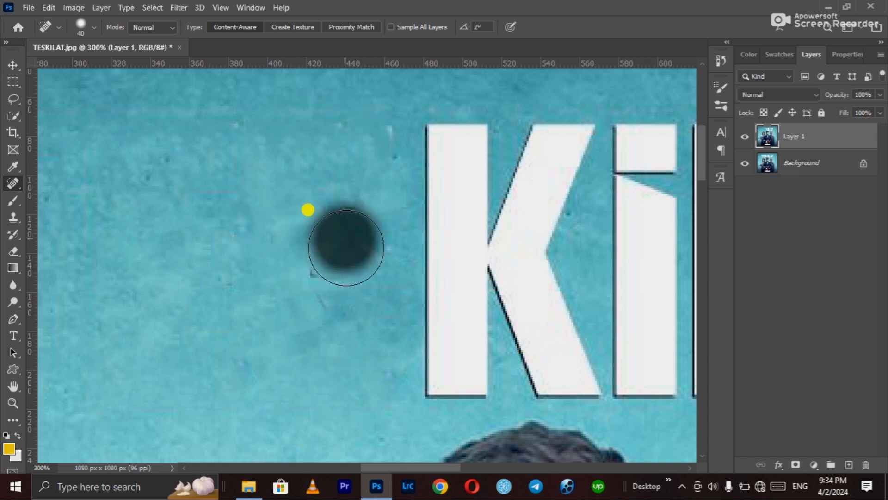
left_click(315, 309)
left_click(313, 285)
left_click(384, 140)
left_click(333, 139)
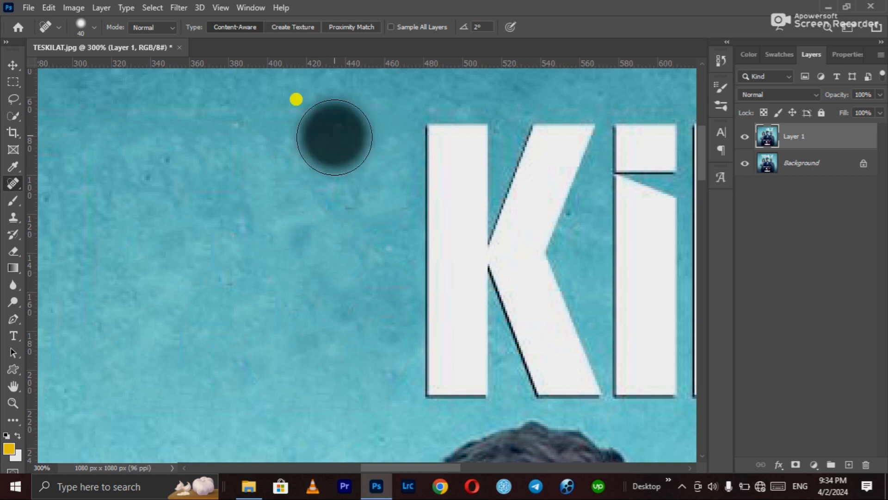
Remove the letter K of the title and its remaining fragments with strokes of the 40 px healing brush
left_click_drag(339, 273, 86, 239)
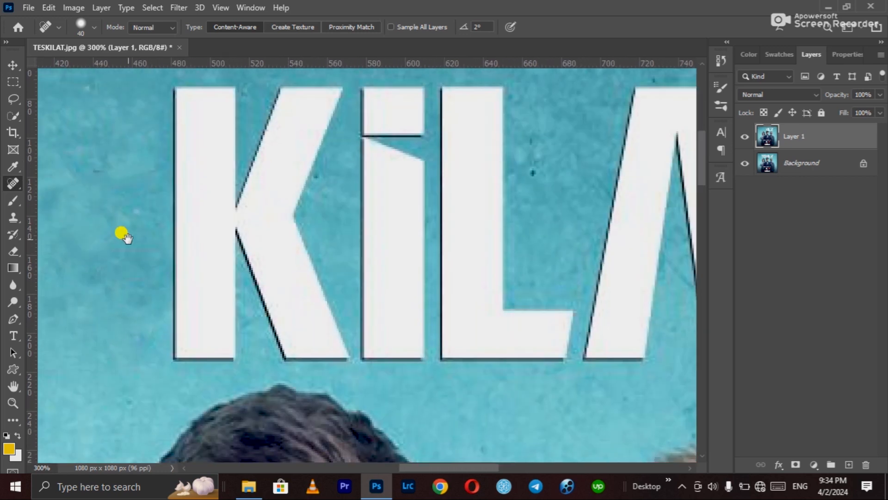
left_click_drag(314, 188, 303, 232)
mouse_move(187, 138)
left_mouse_down()
mouse_move(179, 367)
mouse_move(167, 385)
mouse_move(223, 304)
mouse_move(201, 134)
left_mouse_up()
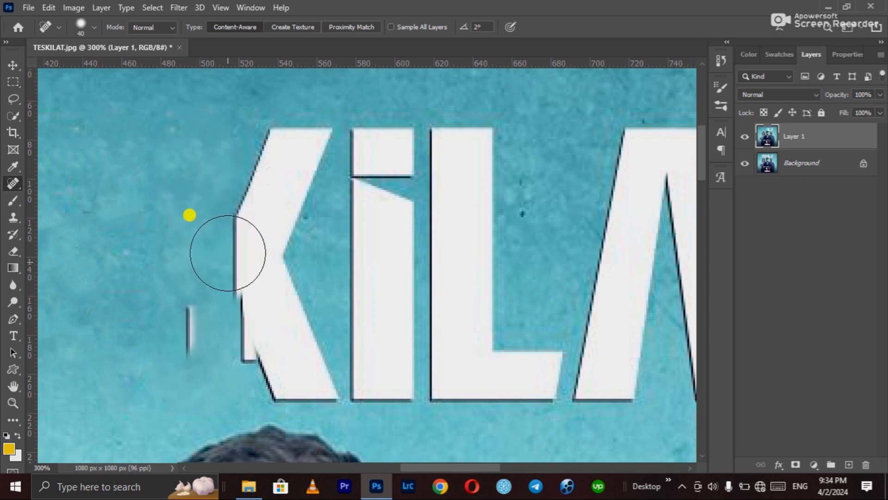
left_click_drag(287, 149, 217, 296)
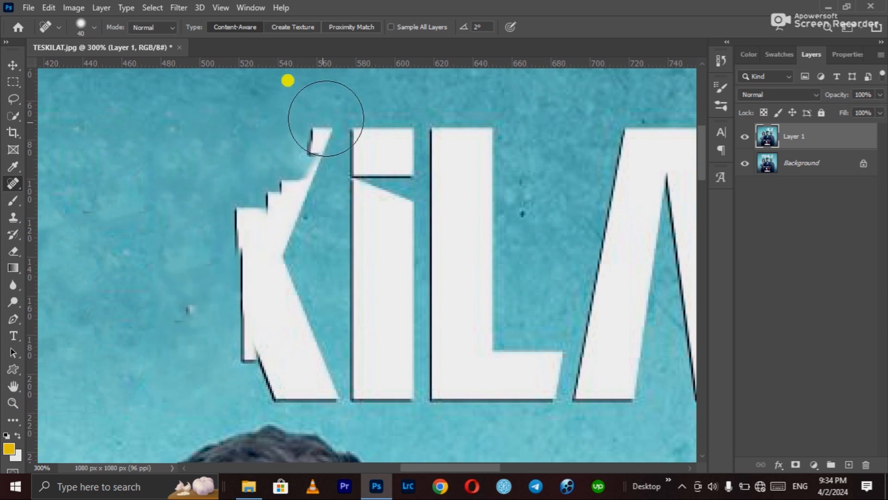
mouse_move(320, 127)
left_mouse_down()
mouse_move(261, 315)
mouse_move(288, 346)
mouse_move(279, 344)
mouse_move(243, 246)
left_mouse_up()
left_click_drag(279, 368, 279, 368)
left_click_drag(206, 305, 280, 369)
left_click_drag(246, 213, 248, 214)
left_click_drag(310, 151, 313, 154)
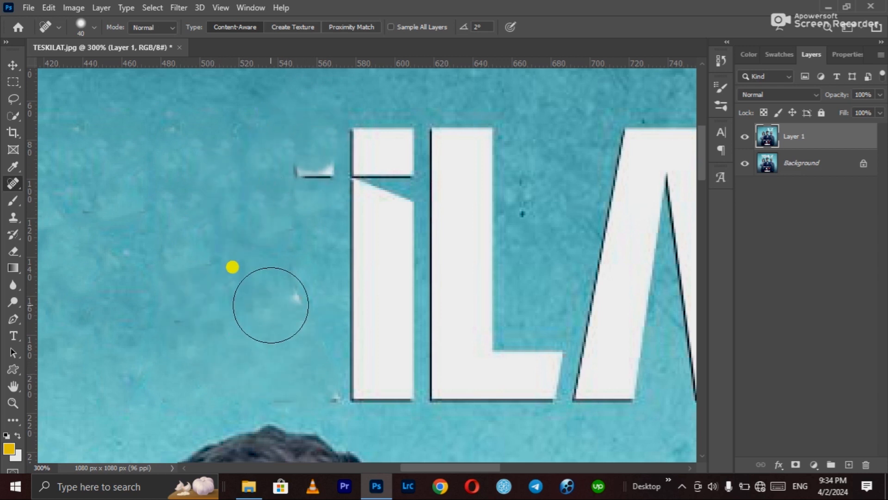
Heal away the letters İ and L of the title, including the white fragments at the base of the İ
mouse_move(341, 375)
left_mouse_down()
mouse_move(380, 376)
mouse_move(389, 138)
left_mouse_up()
mouse_move(368, 140)
left_mouse_down()
mouse_move(351, 322)
mouse_move(354, 393)
left_mouse_up()
left_click(386, 375)
left_click(343, 375)
left_click(387, 374)
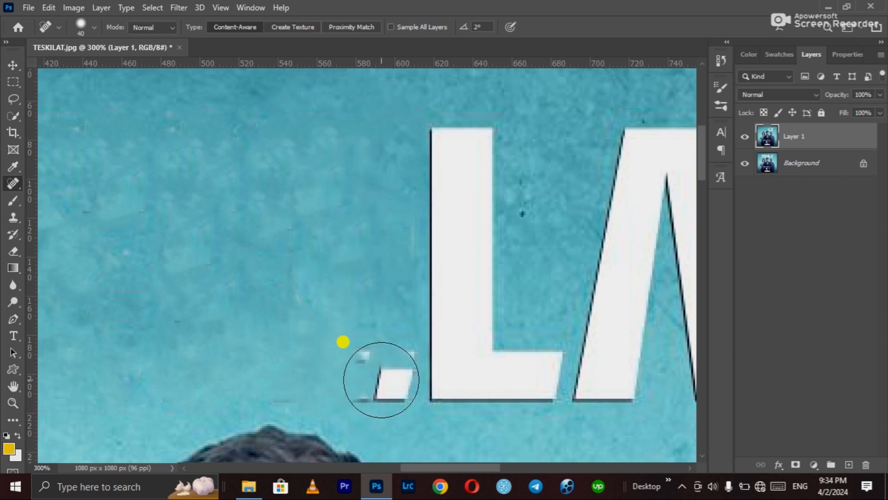
left_click(354, 383)
left_click(356, 369)
left_click(393, 368)
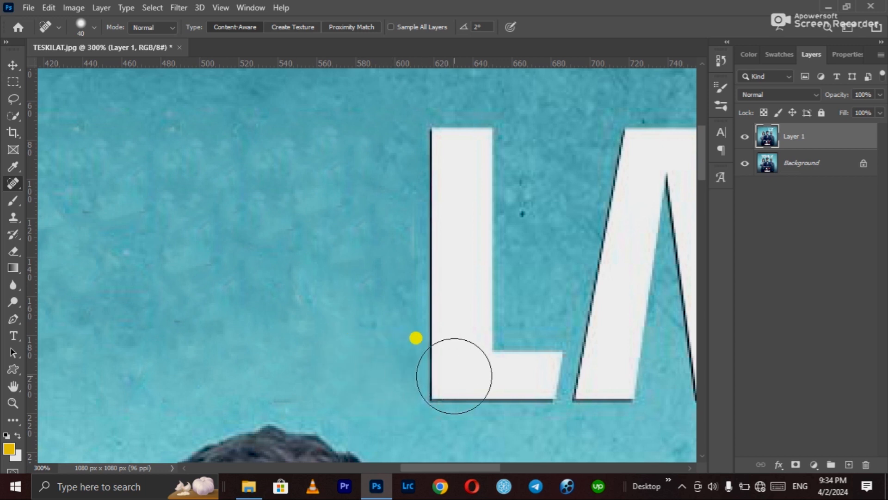
mouse_move(472, 353)
left_mouse_down()
mouse_move(389, 287)
mouse_move(327, 317)
left_mouse_up()
mouse_move(406, 341)
left_mouse_down()
mouse_move(291, 349)
mouse_move(315, 328)
mouse_move(305, 98)
mouse_move(345, 108)
mouse_move(326, 296)
mouse_move(415, 289)
left_mouse_up()
Paint over both legs of the letter A with the 40 px healing brush and heal the fragments between them
left_click_drag(483, 277, 320, 277)
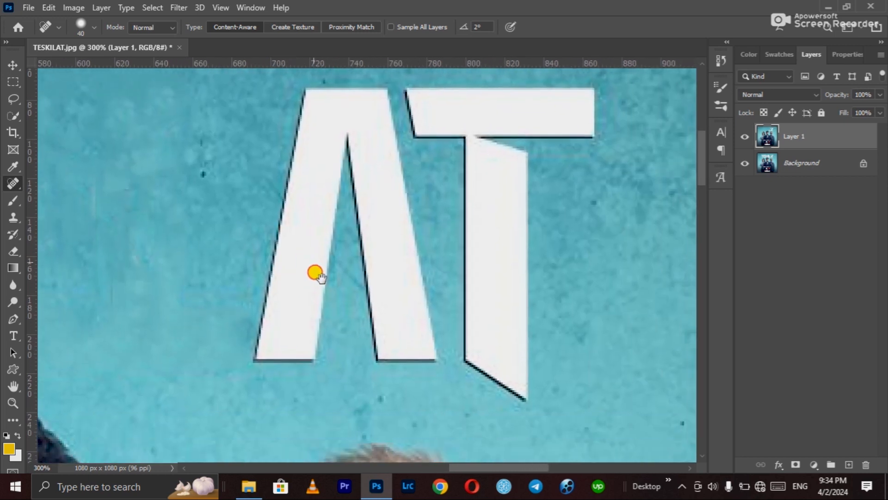
mouse_move(274, 340)
left_mouse_down()
mouse_move(303, 348)
mouse_move(290, 333)
mouse_move(282, 270)
mouse_move(314, 99)
mouse_move(348, 100)
mouse_move(370, 107)
mouse_move(377, 238)
mouse_move(418, 358)
left_mouse_up()
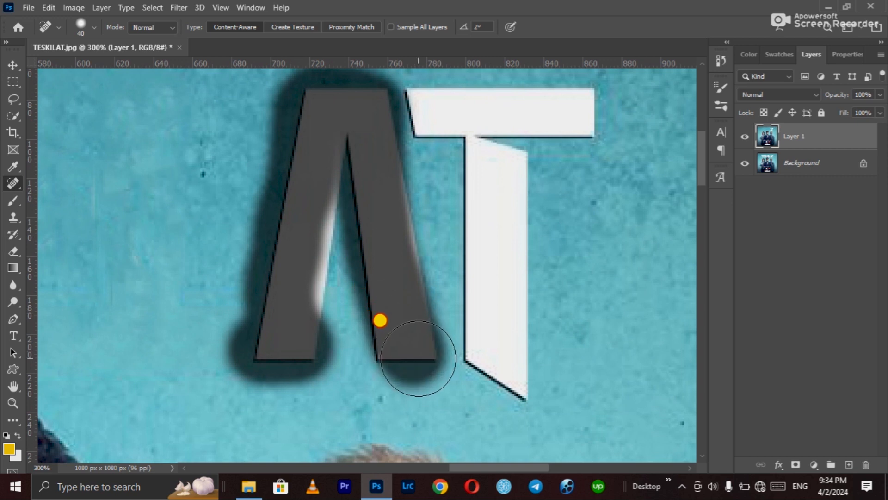
left_click_drag(339, 200, 312, 323)
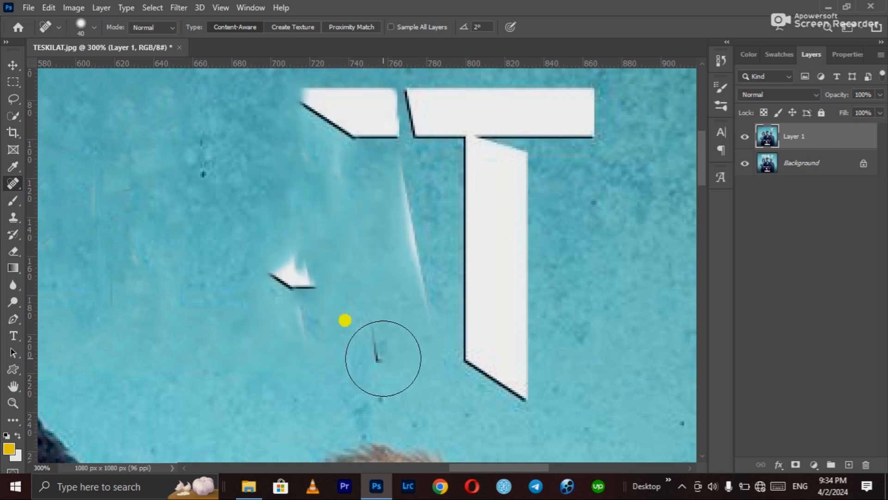
left_click_drag(383, 360, 363, 354)
mouse_move(308, 297)
left_mouse_down()
mouse_move(280, 261)
mouse_move(304, 327)
mouse_move(287, 248)
left_mouse_up()
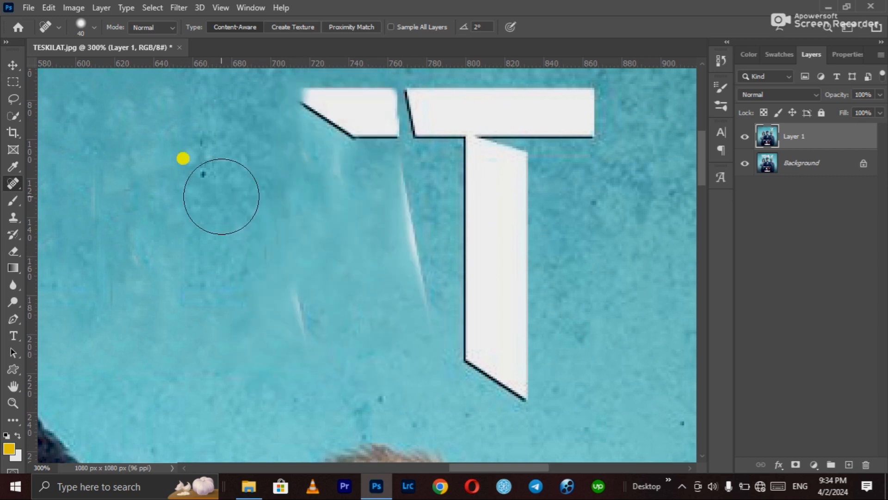
Heal the dark speck, light streaks and upper remnant of the A, reducing the brush to 25 and 20 px
left_click(203, 175)
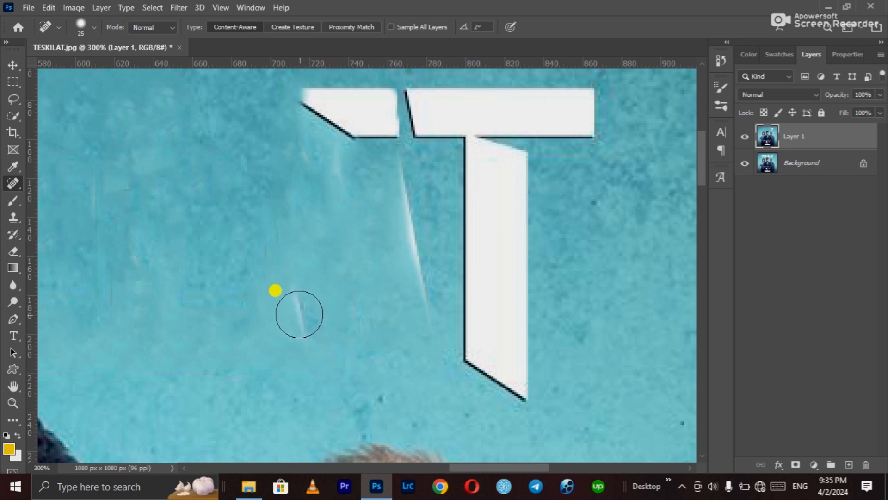
left_click_drag(305, 325, 292, 287)
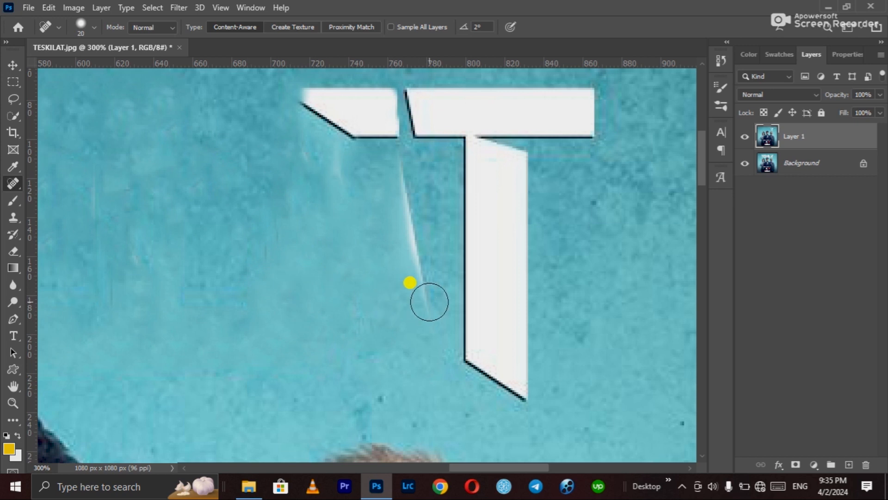
left_click_drag(429, 306, 404, 157)
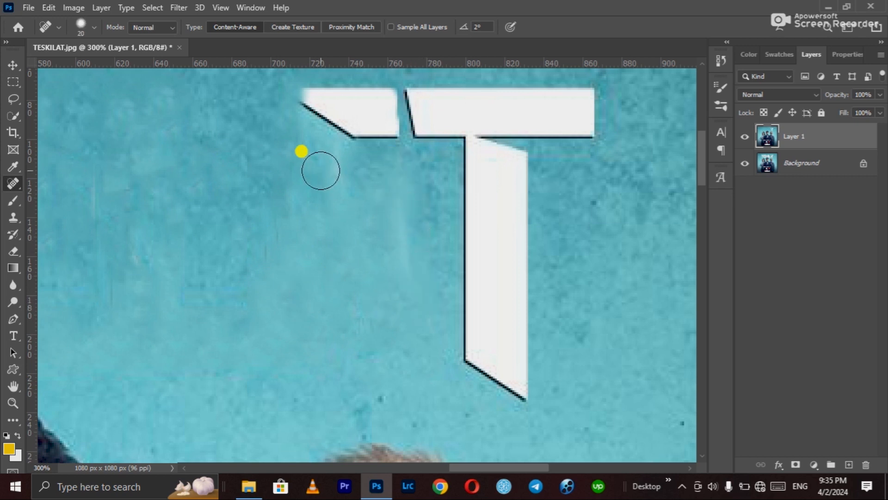
mouse_move(280, 70)
left_mouse_down()
mouse_move(370, 71)
mouse_move(369, 112)
mouse_move(307, 93)
mouse_move(338, 100)
mouse_move(351, 71)
mouse_move(375, 78)
left_mouse_up()
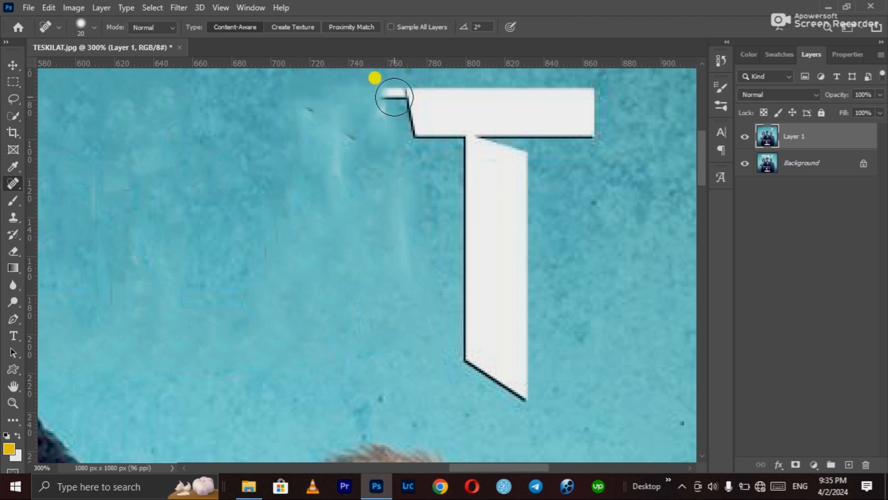
left_click_drag(301, 121, 342, 128)
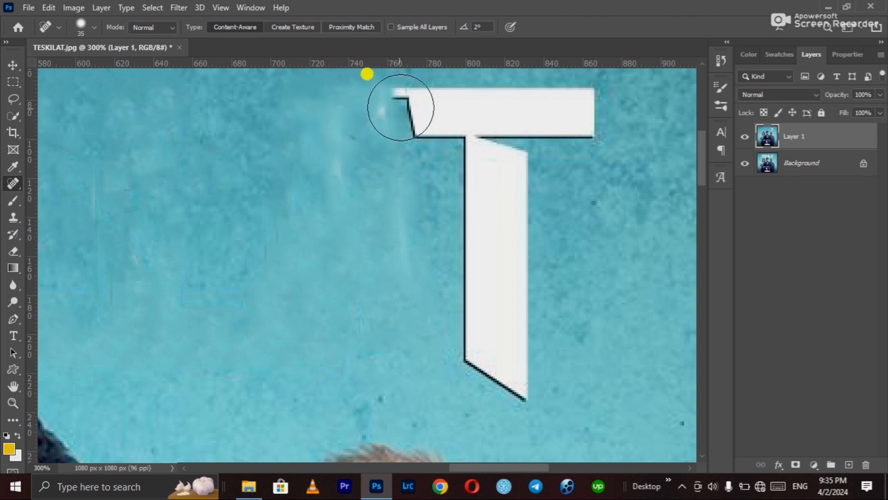
Remove the final letter T of the title, healing its crossbar with a 35 px brush and the rest at 40 px
left_click_drag(367, 74, 539, 81)
key("bracketright")
left_click(552, 72)
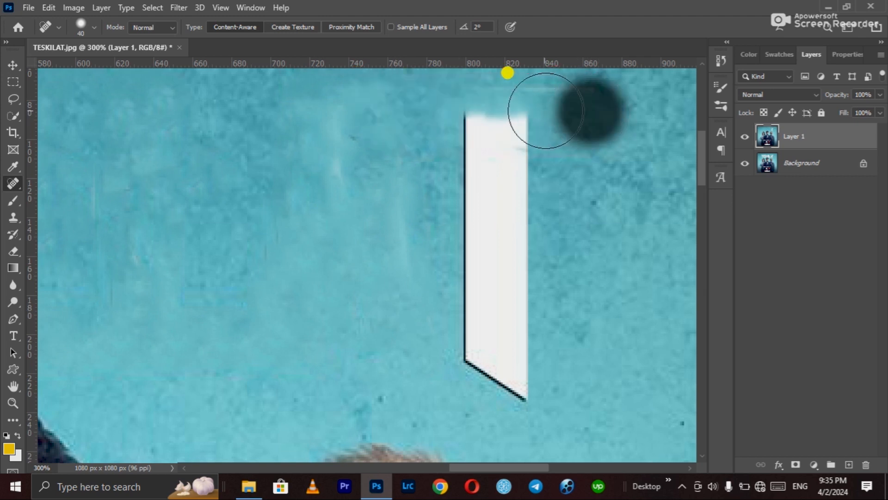
mouse_move(458, 91)
left_mouse_down()
mouse_move(446, 301)
mouse_move(497, 355)
mouse_move(472, 125)
mouse_move(449, 89)
left_mouse_up()
left_click(439, 133)
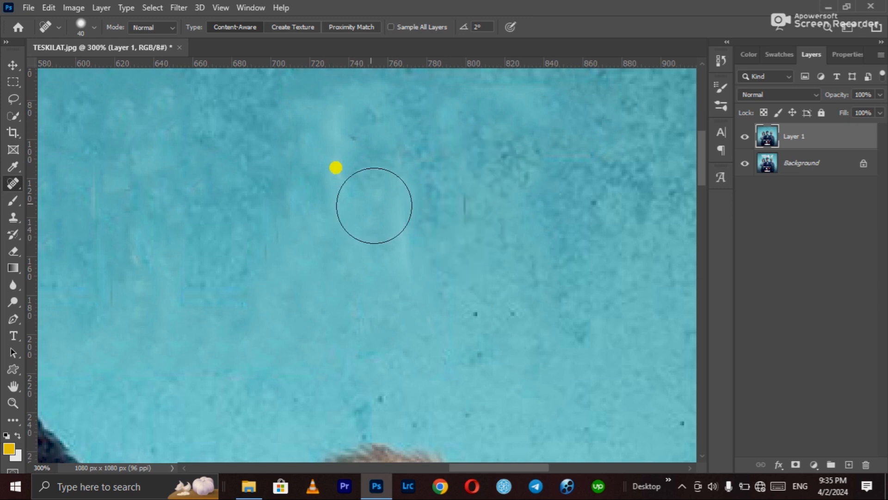
Heal the faint light streaks in the background where the A stood with the 40 px brush
left_click_drag(374, 205, 323, 163)
left_click(337, 194)
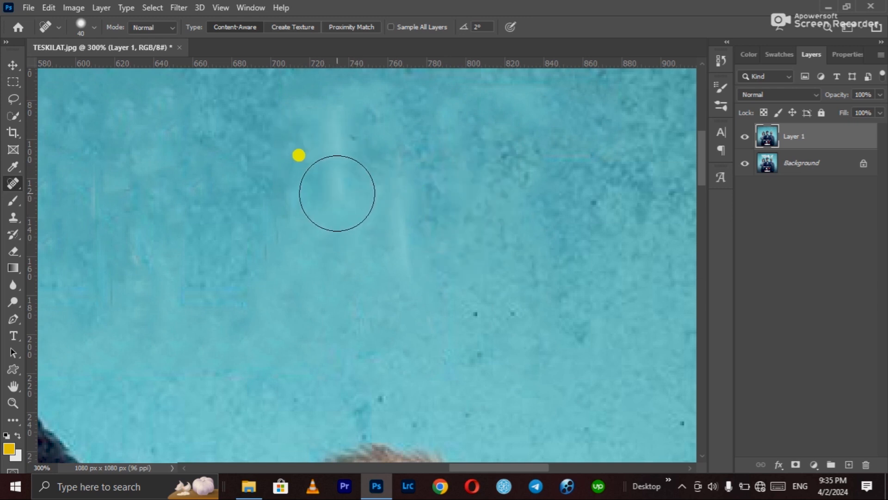
left_click(349, 172)
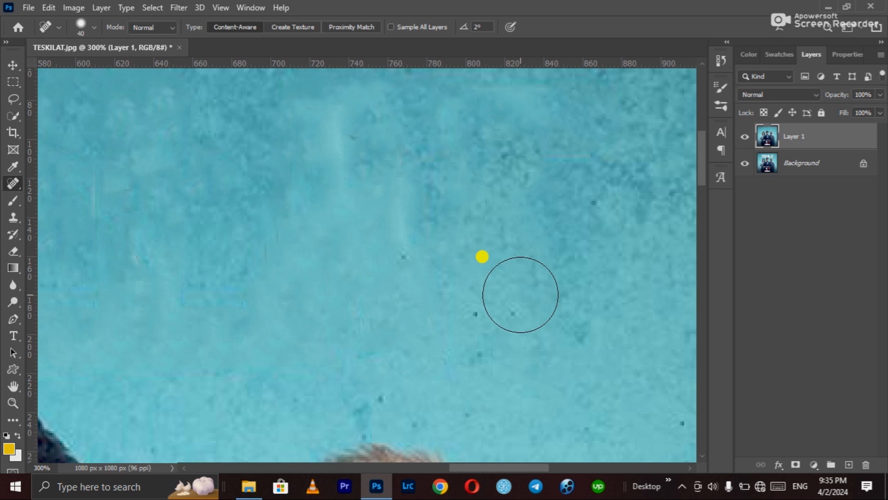
Add the horizontal text POSTER DESIGN in the empty title area, using The Bold Font, Bold, at 12 pt
key("ctrl+minus")
key("ctrl+minus")
key("ctrl+minus")
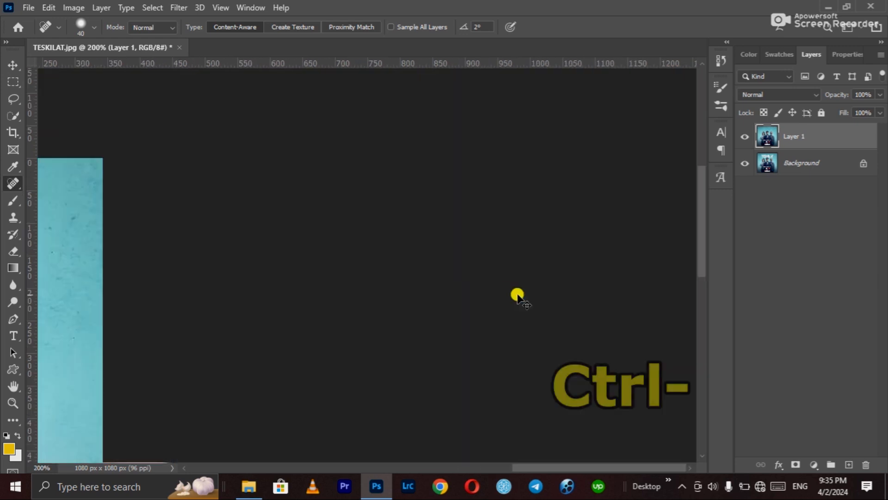
key("ctrl+minus")
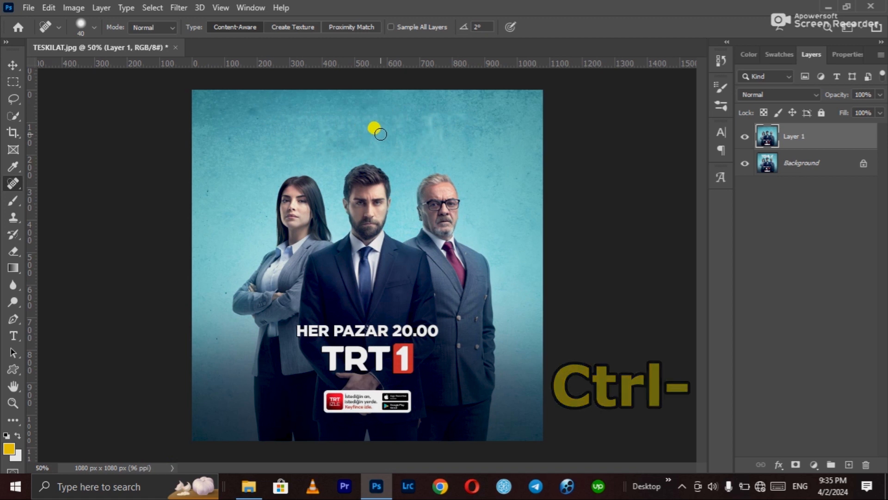
left_click(11, 65)
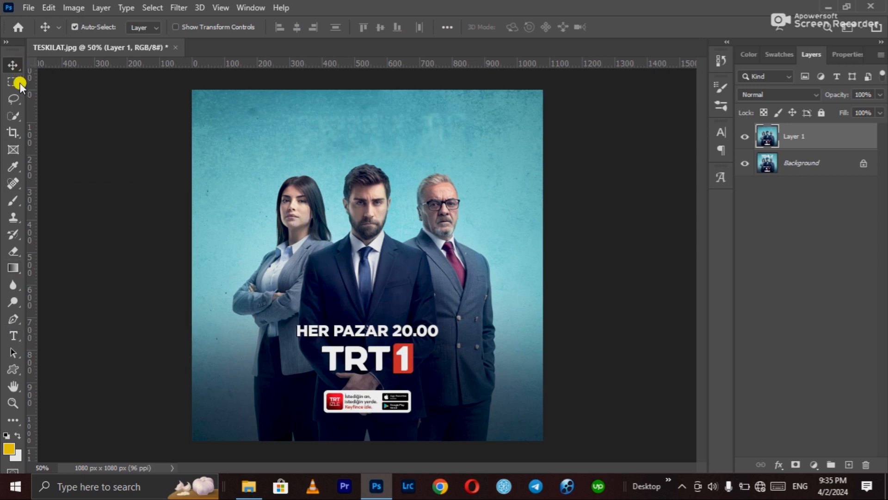
left_click(18, 339)
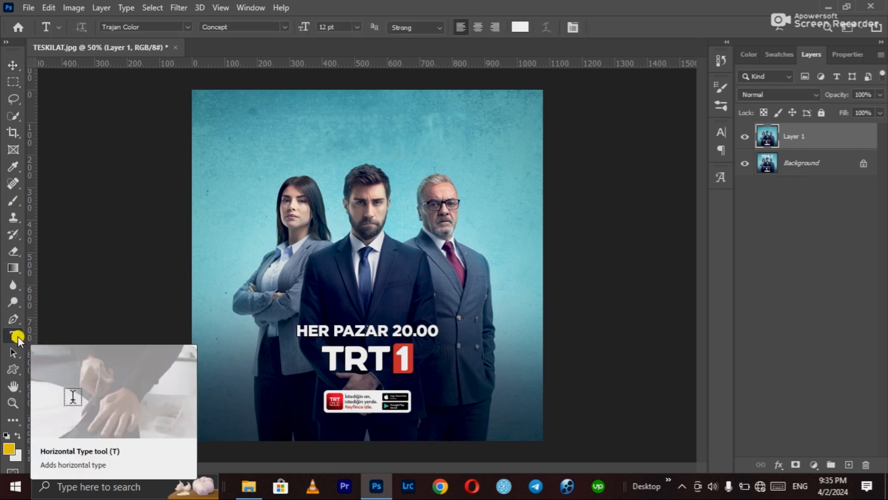
right_click(17, 339)
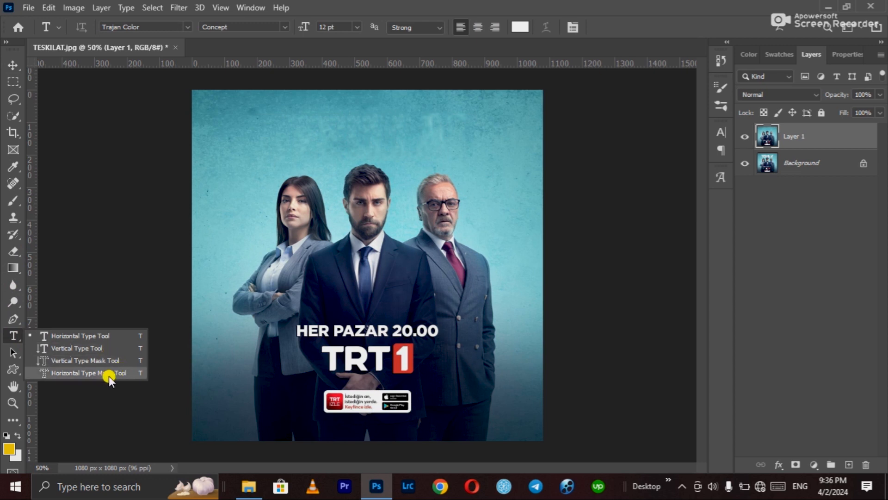
left_click(71, 339)
left_click(277, 126)
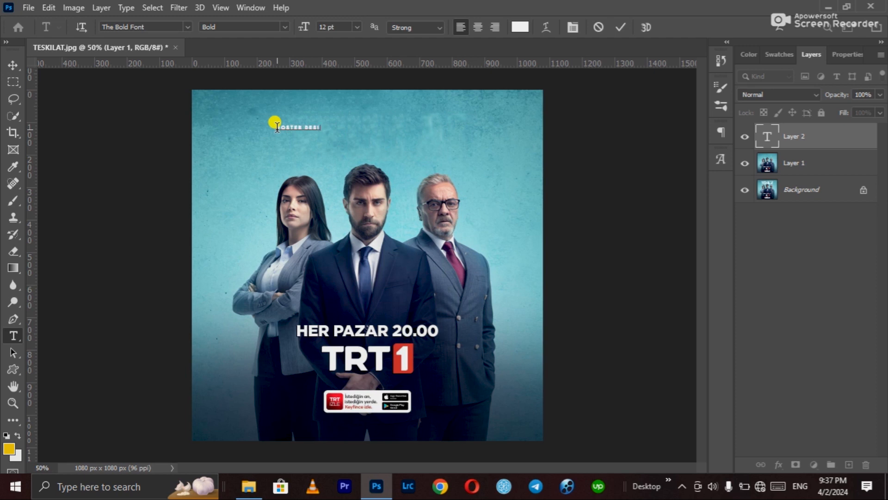
type("N")
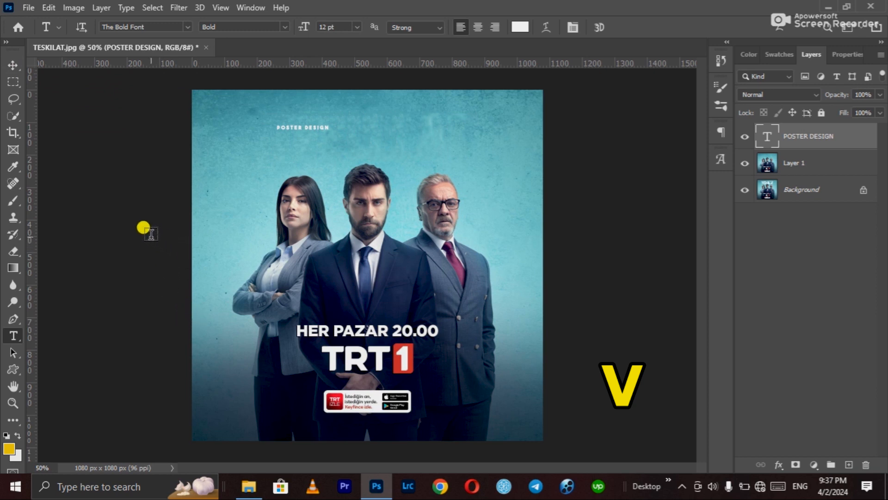
Scale the POSTER DESIGN text to 574% with linked width and height, and center it above the people's heads
key("v")
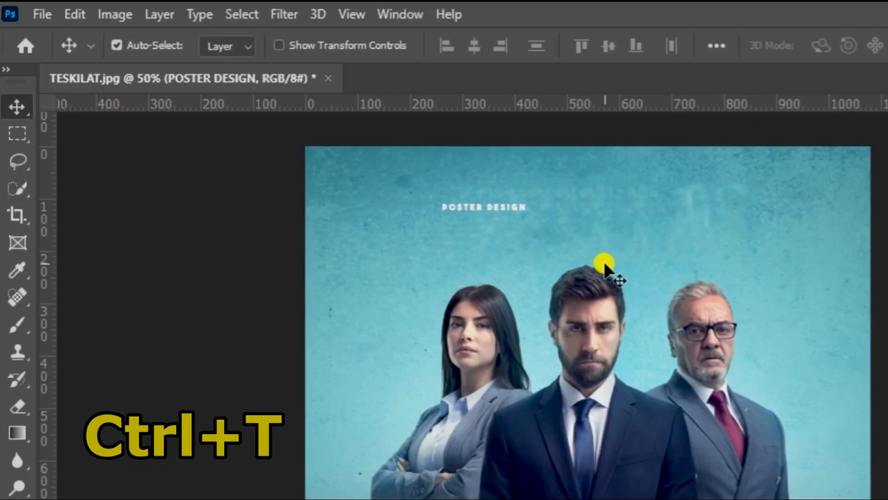
key("ctrl+t")
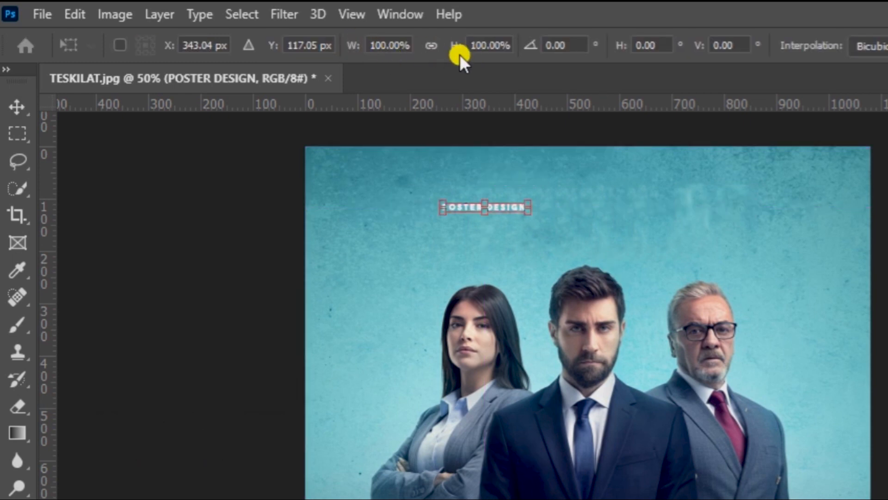
left_click(437, 46)
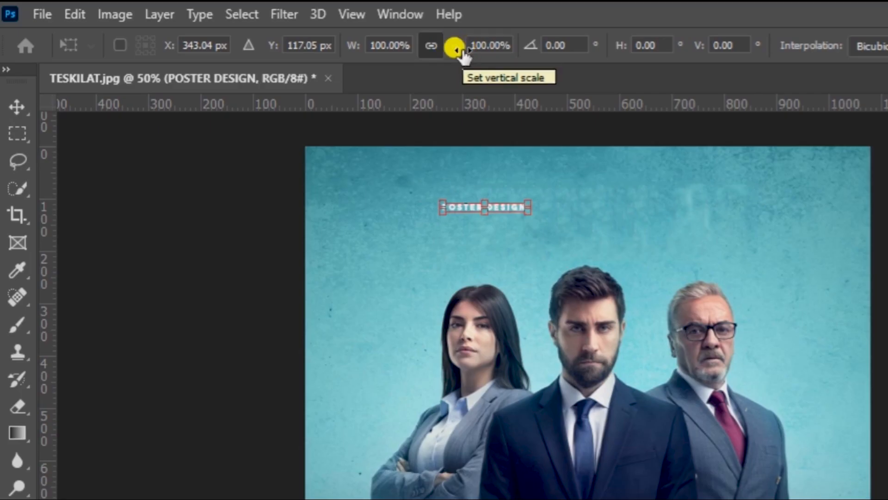
left_click(447, 47)
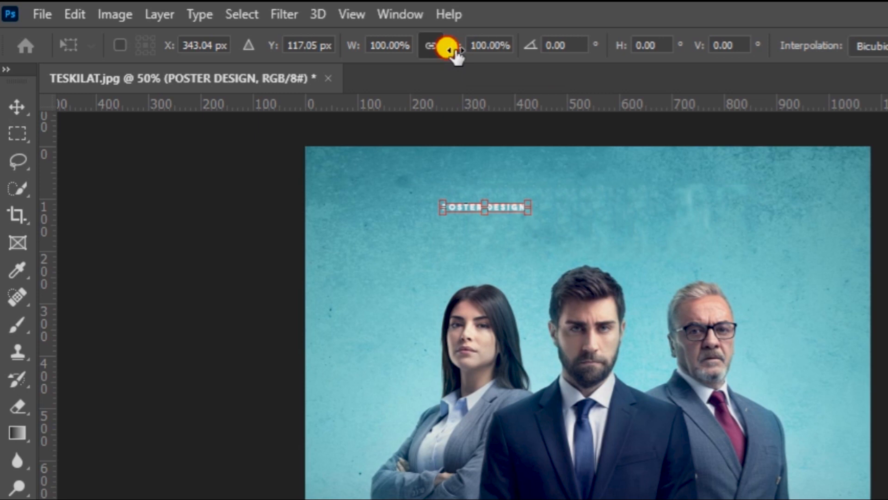
left_click_drag(447, 48, 588, 46)
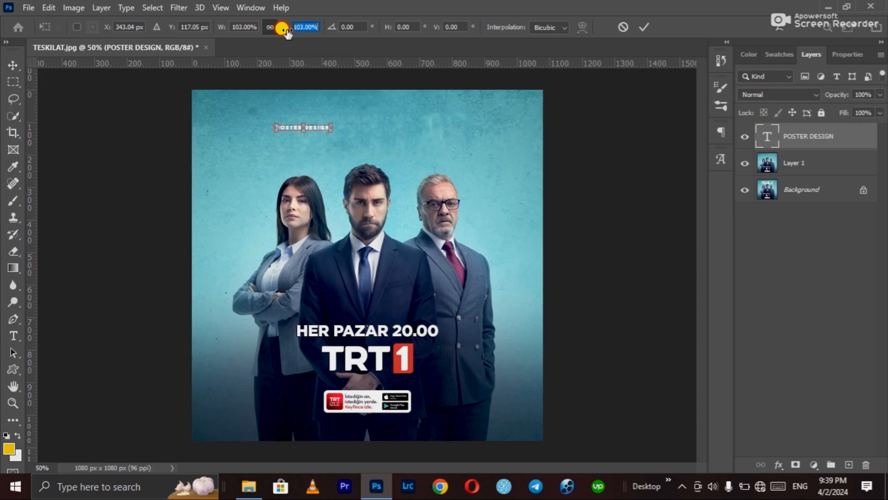
left_click_drag(373, 31, 588, 10)
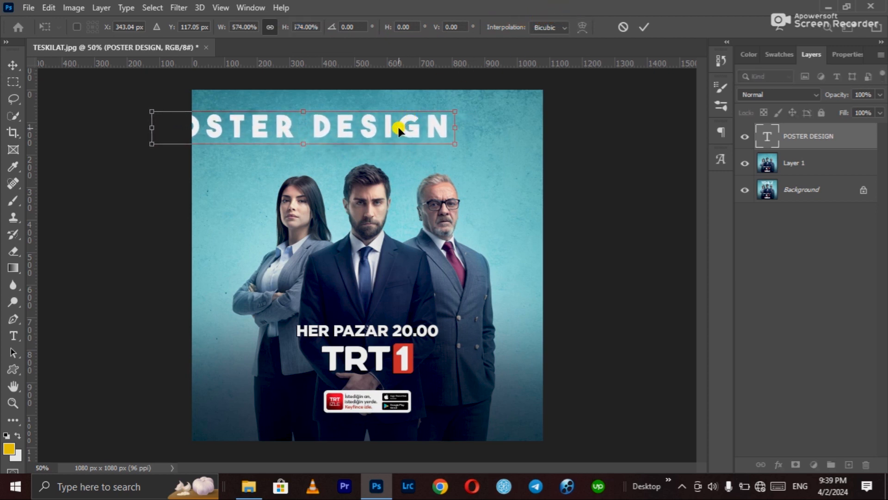
left_click_drag(381, 129, 443, 138)
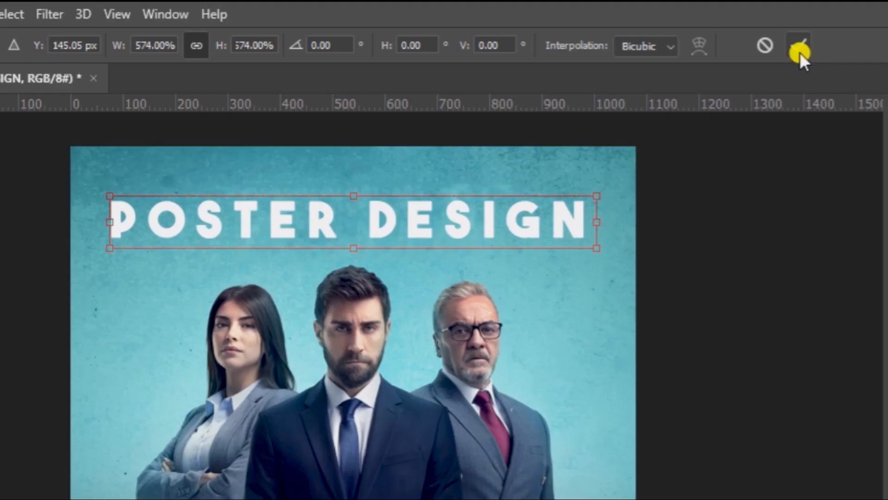
left_click(799, 50)
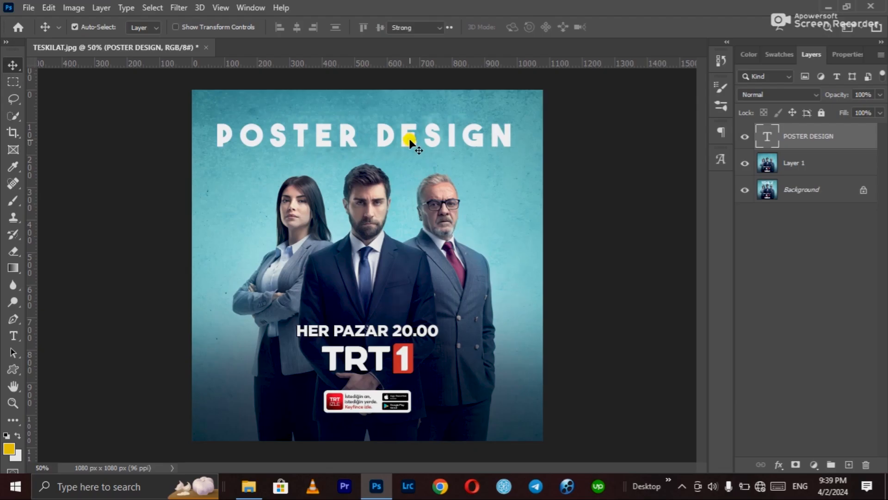
double_click(407, 139)
left_click(623, 29)
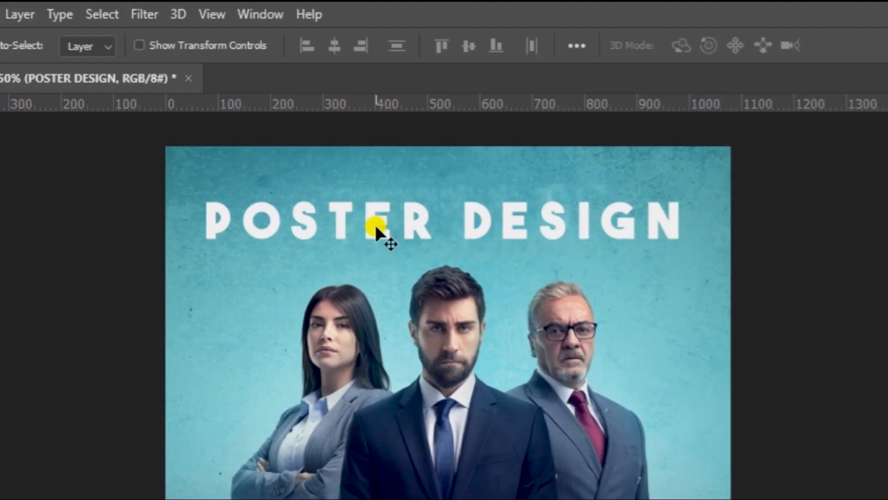
double_click(375, 227)
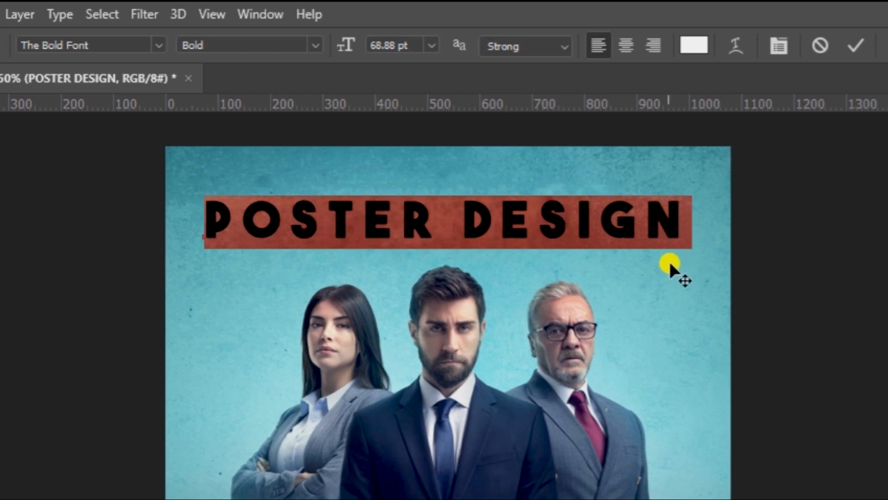
left_click(799, 212)
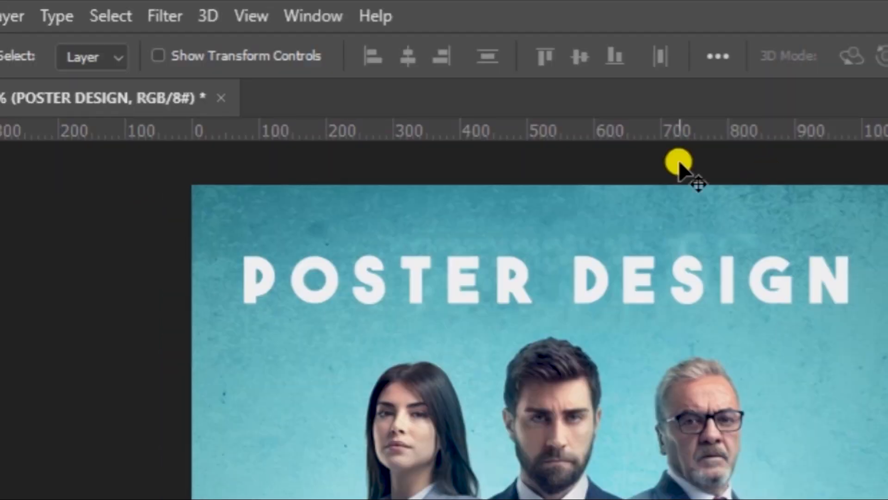
left_click(310, 18)
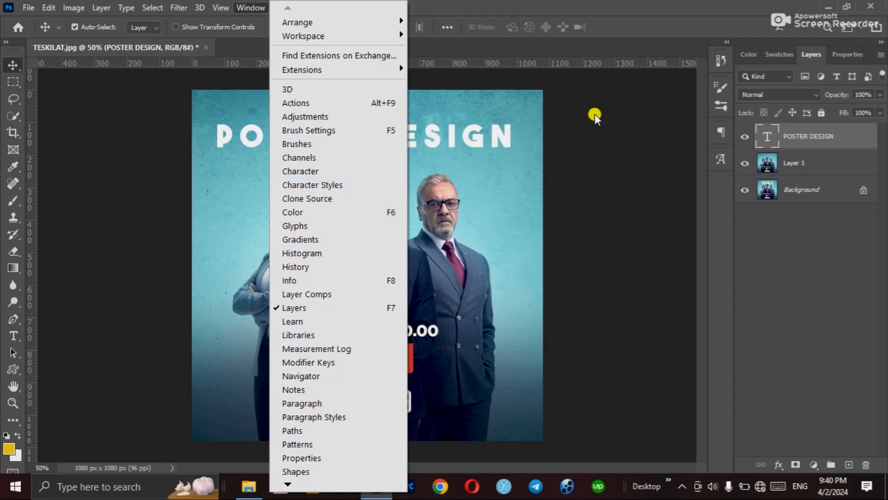
left_click(626, 166)
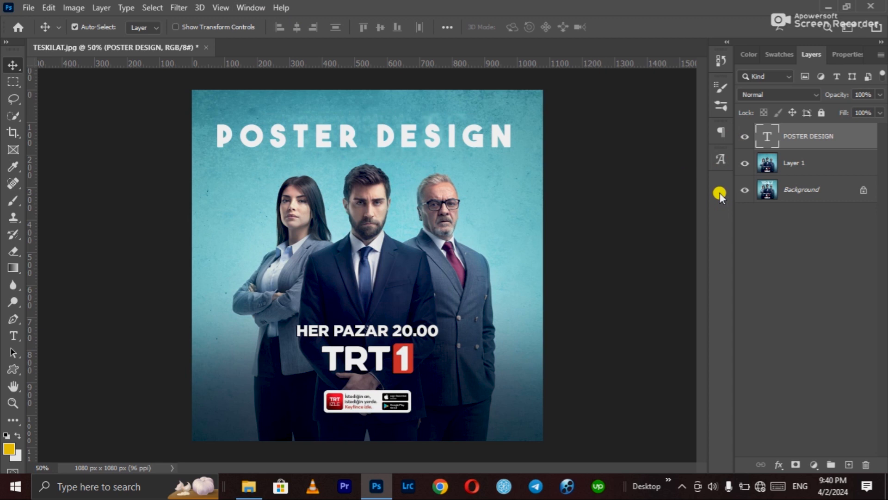
Display the Character settings and select the whole POSTER DESIGN title for text editing
left_click(252, 8)
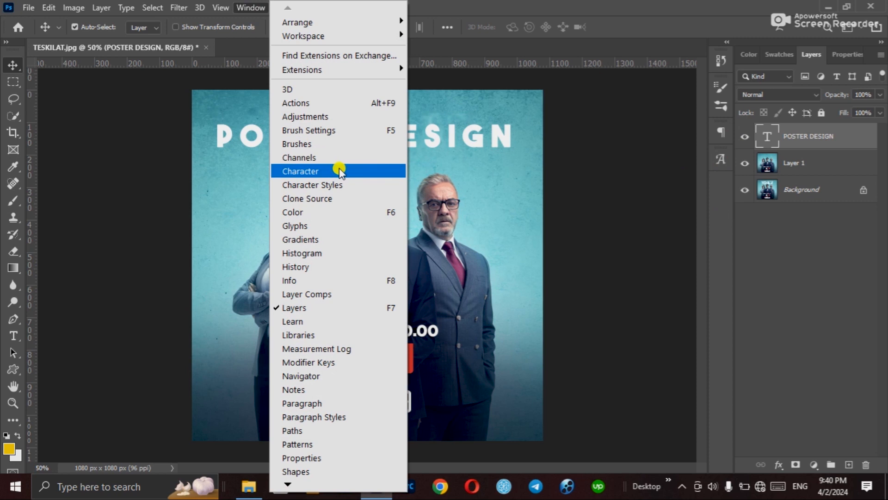
left_click(339, 171)
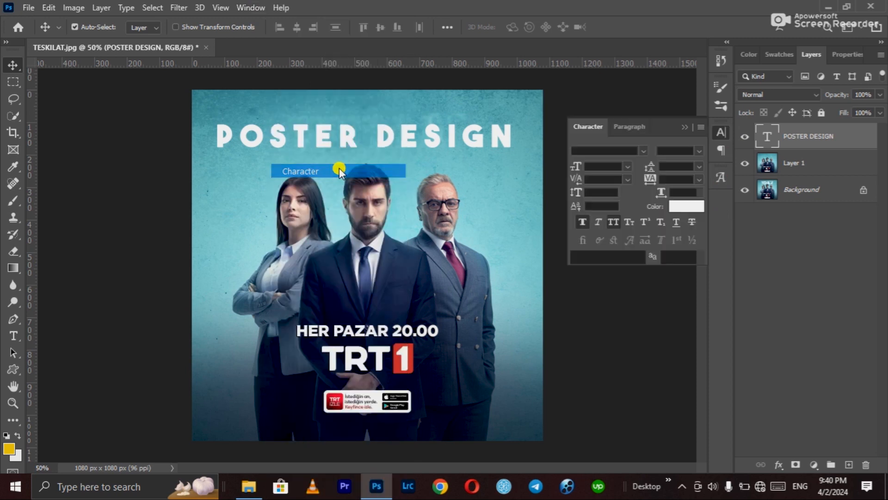
double_click(299, 138)
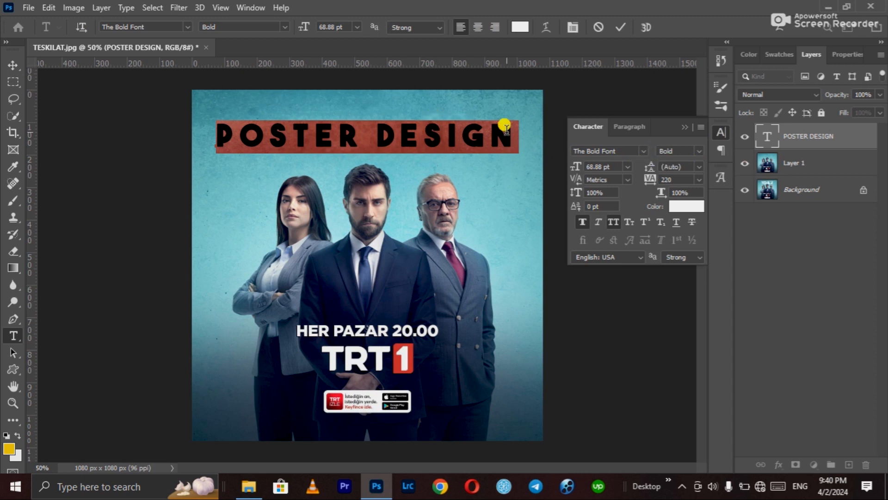
Browse the available fonts and preview several of them on the POSTER DESIGN title
left_click(643, 151)
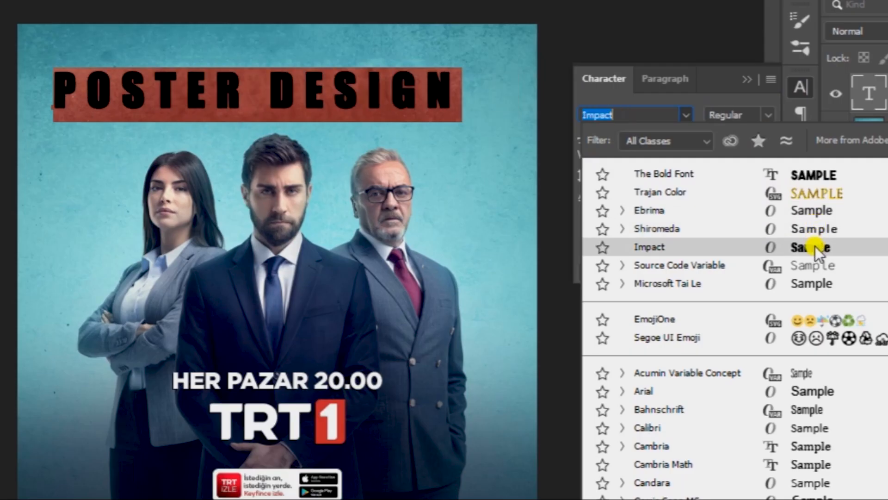
scroll(821, 363, "down", 6)
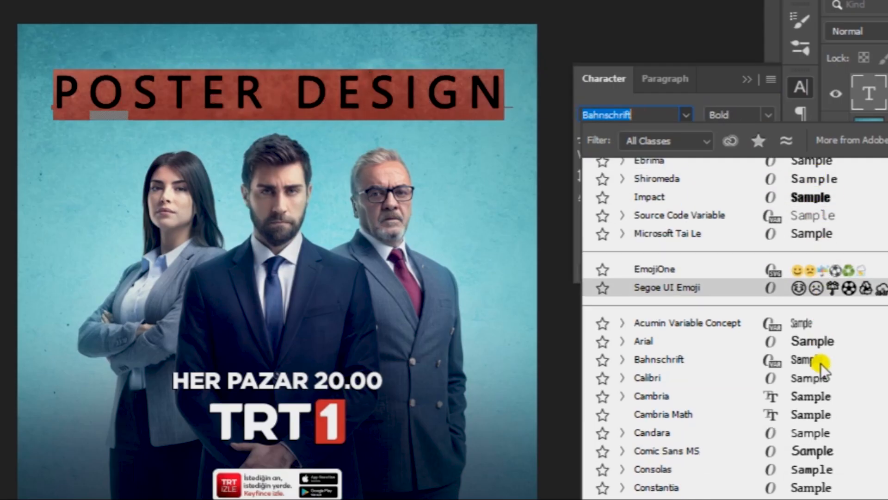
scroll(842, 375, "down", 8)
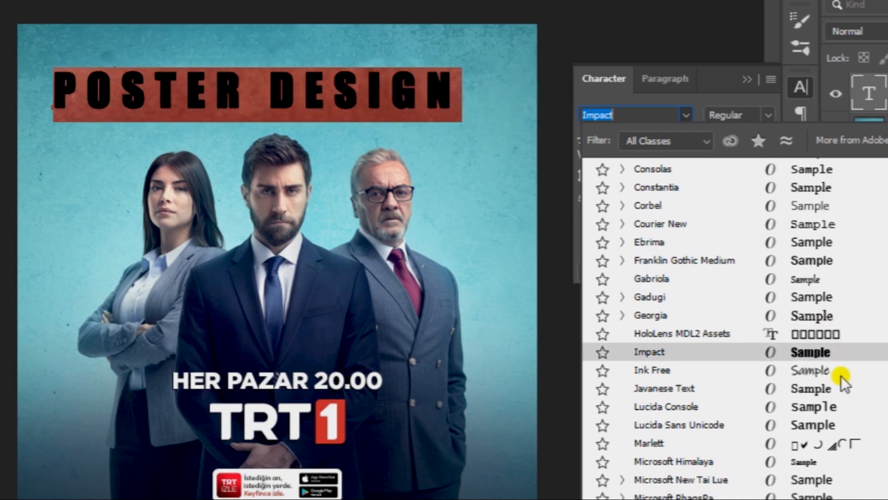
scroll(841, 381, "down", 3)
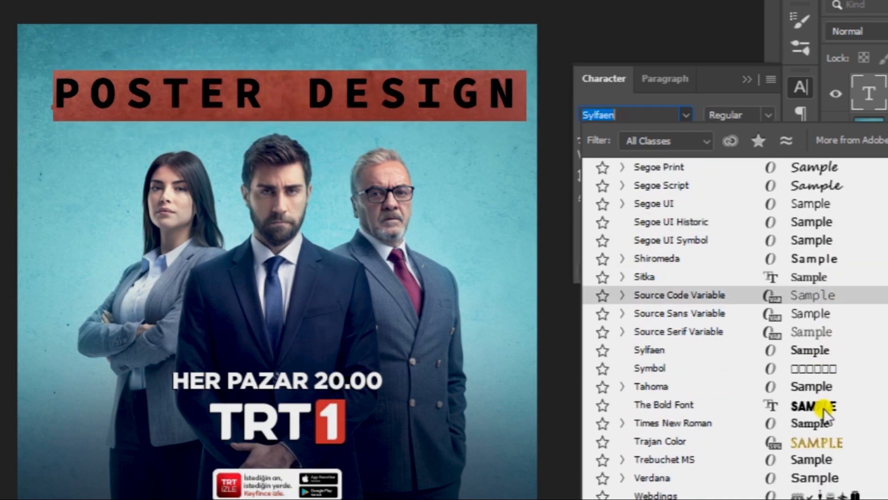
scroll(836, 348, "up", 1)
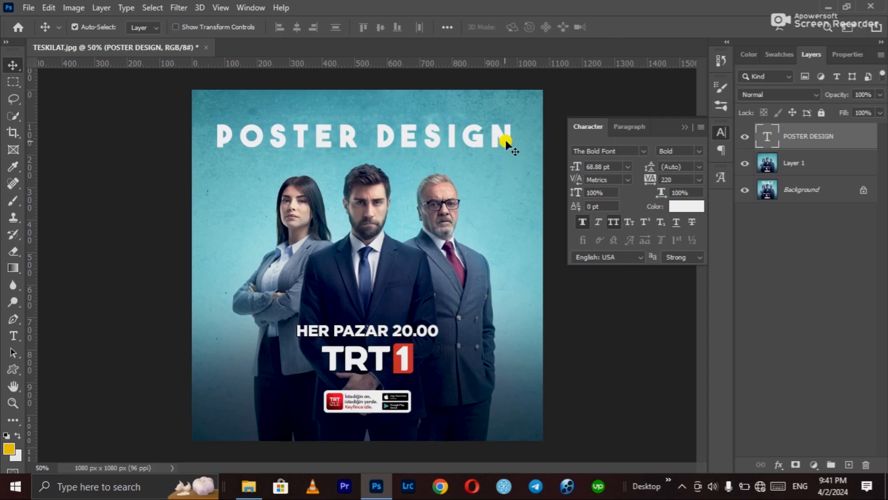
Change the font of the whole POSTER DESIGN title to Arial Bold Italic and commit the text edit
double_click(500, 133)
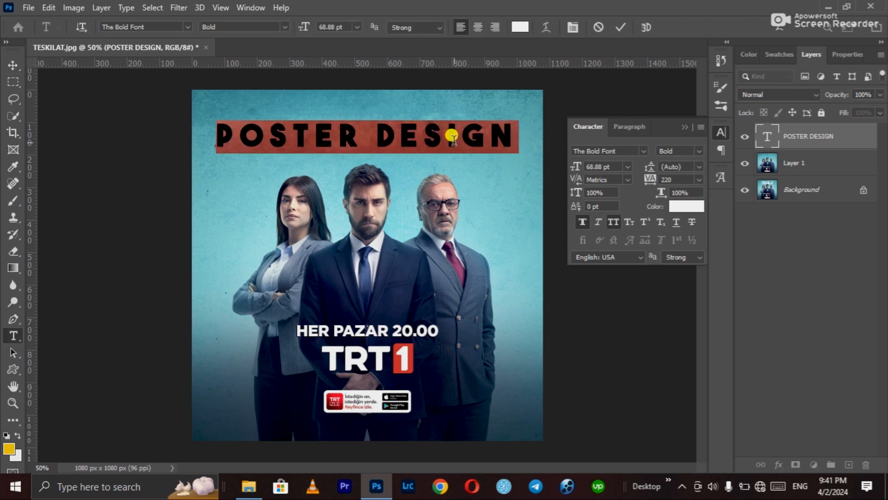
left_click(642, 152)
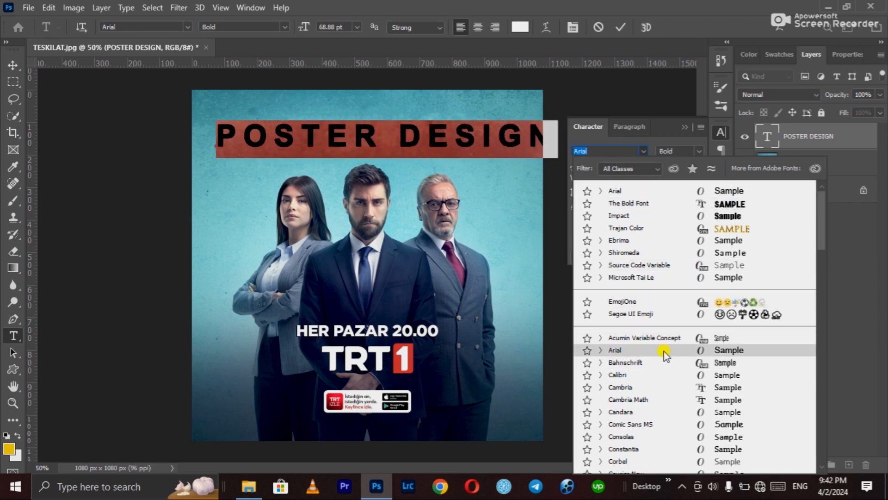
left_click(601, 351)
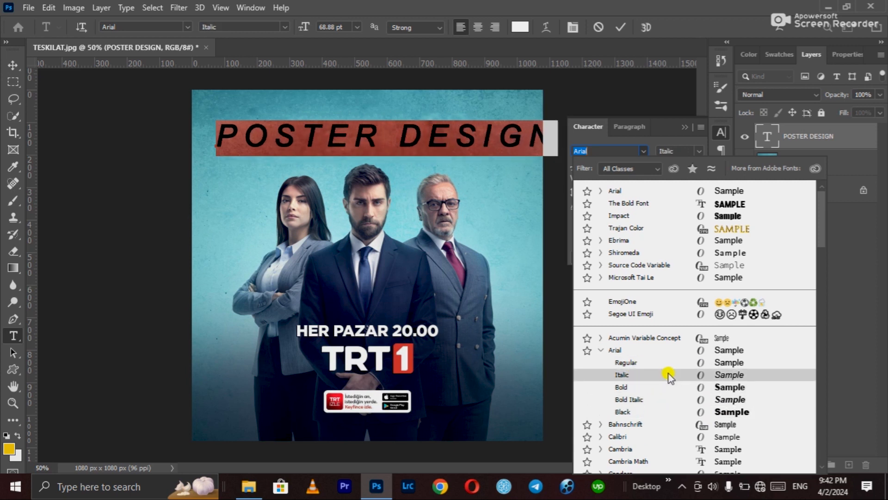
left_click(658, 405)
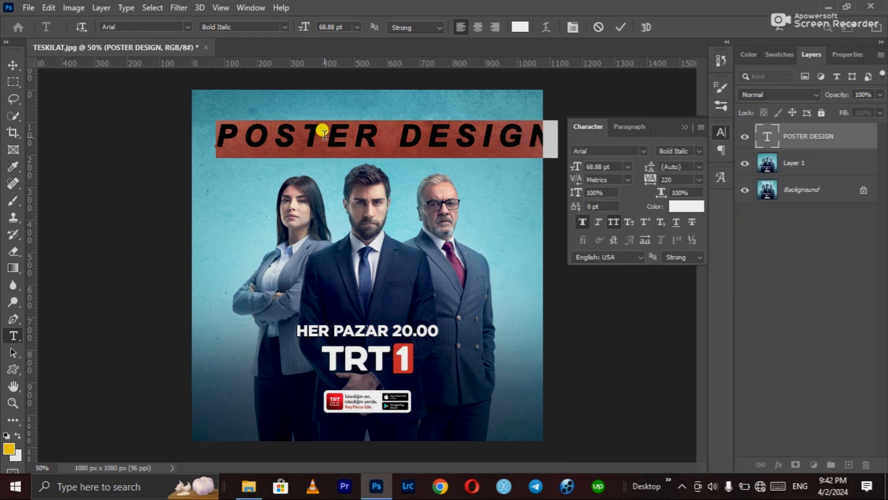
left_click(622, 27)
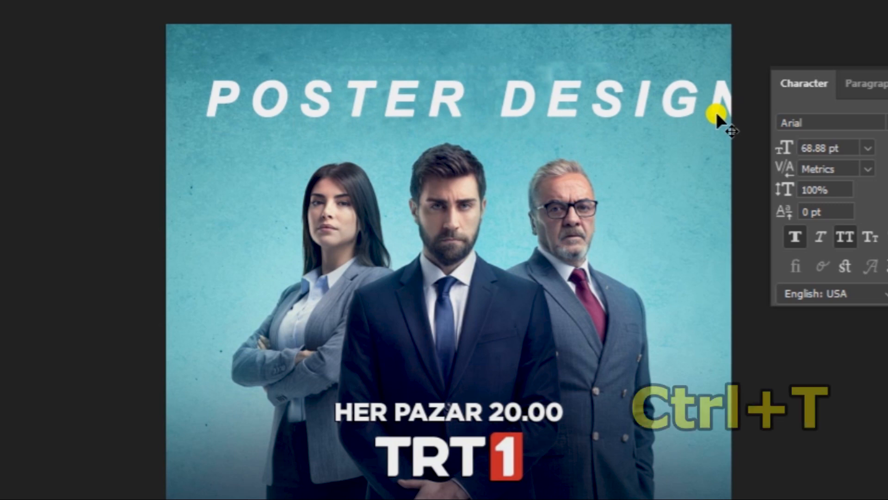
Scale the POSTER DESIGN title down to 60.61 pt and reposition it centered above the three people's heads
key("ctrl+t")
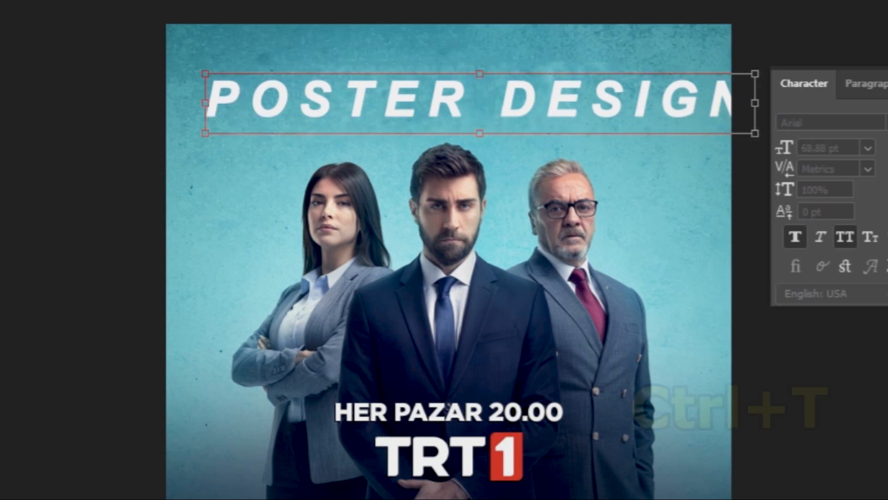
left_click_drag(296, 1, 285, 1)
key("Return")
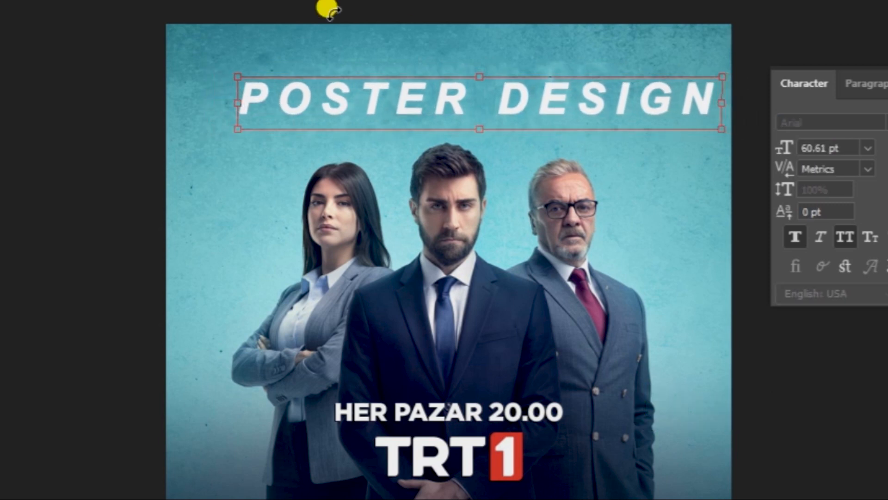
left_click_drag(575, 95, 544, 86)
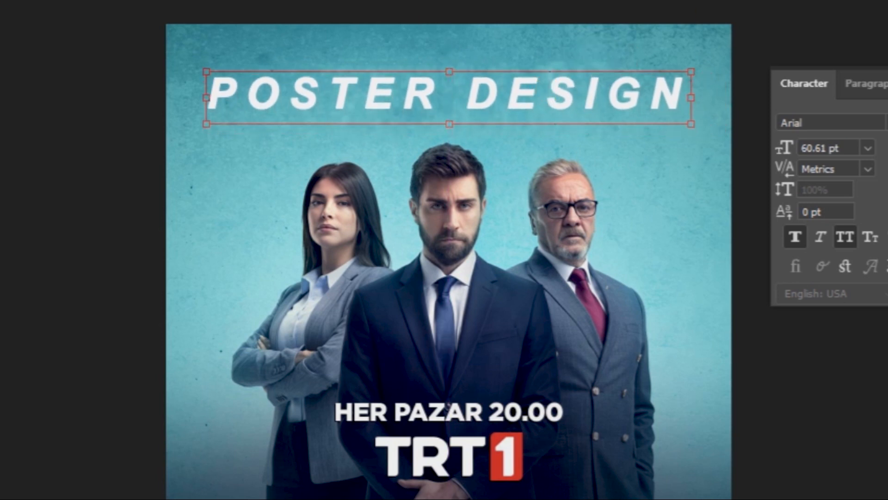
key("Return")
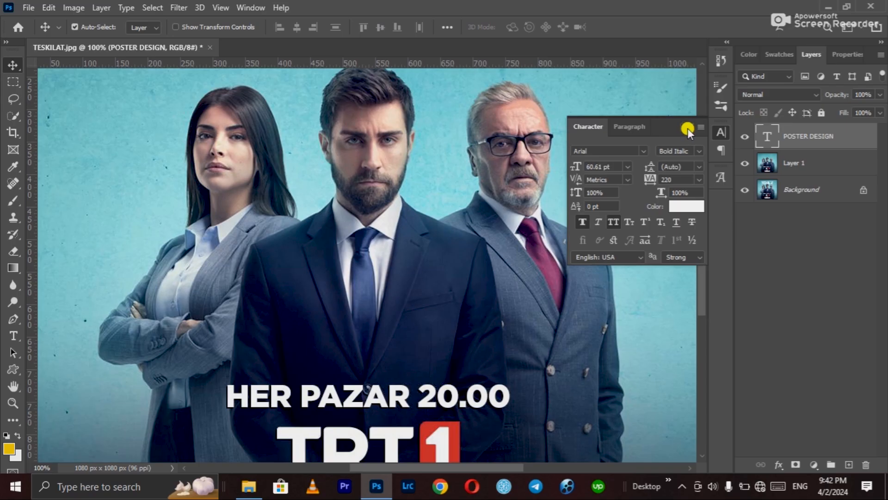
Collapse the Character settings and check the restyled title and the background around it up close
left_click(689, 128)
left_click_drag(444, 156, 430, 300)
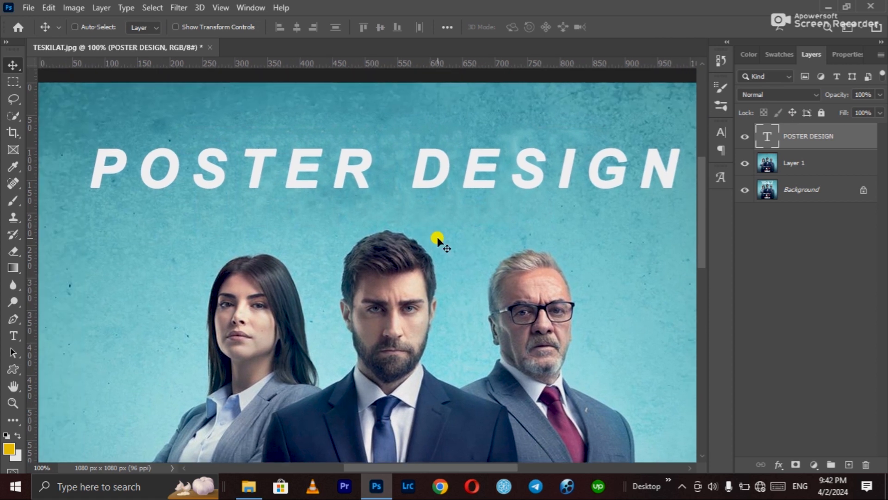
key("ctrl+minus")
key("ctrl+minus")
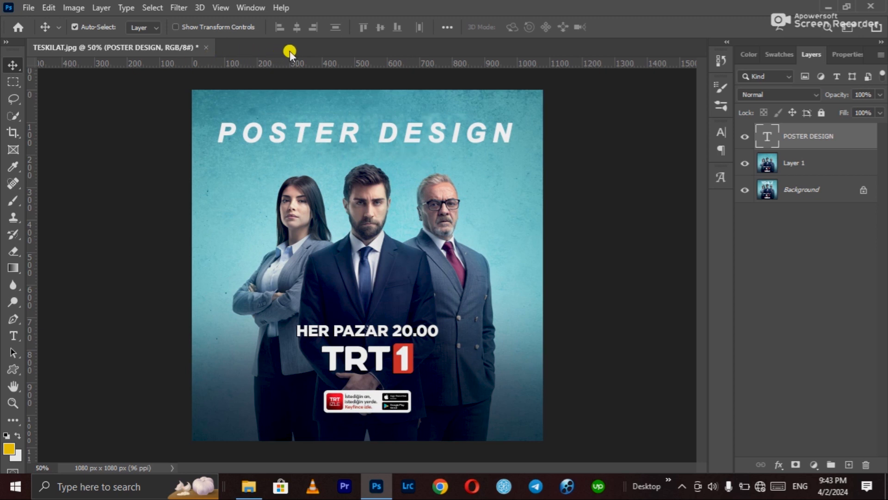
Activate the Rectangular Marquee tool
left_click(13, 82)
left_click(13, 65)
left_click(15, 83)
left_click(16, 71)
left_click(18, 83)
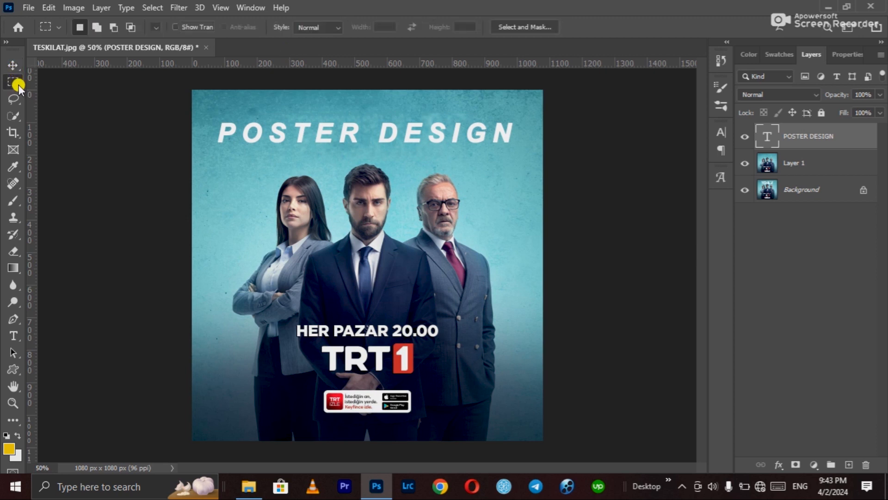